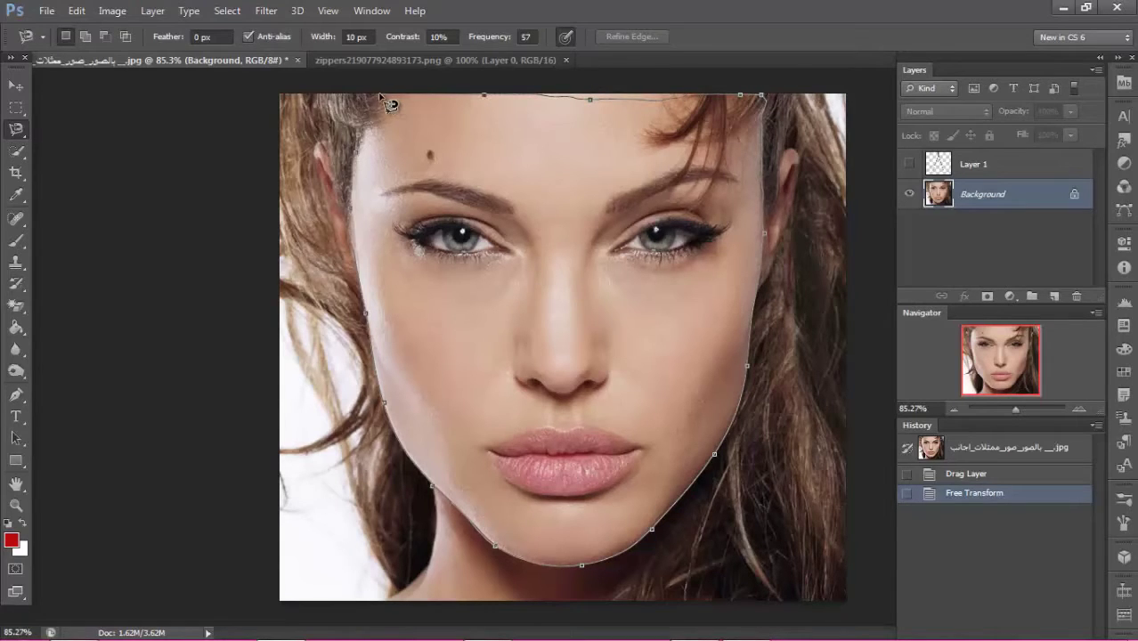
Complete the Magnetic Lasso selection around the face and add the missing strip along the top edge of the forehead
double_click(354, 135)
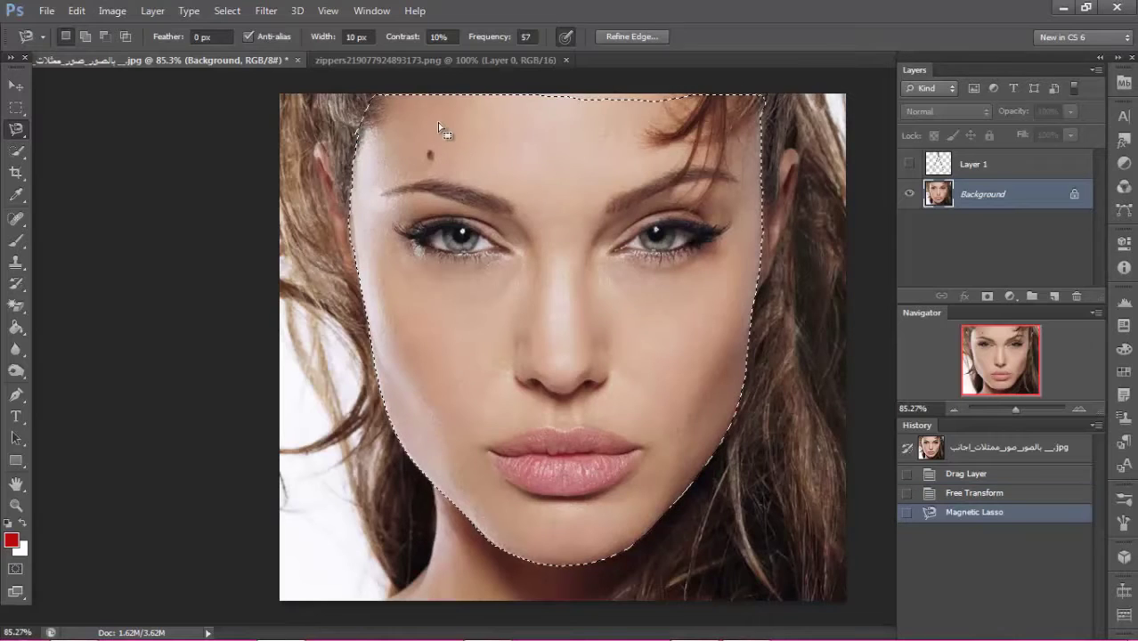
left_click(500, 114)
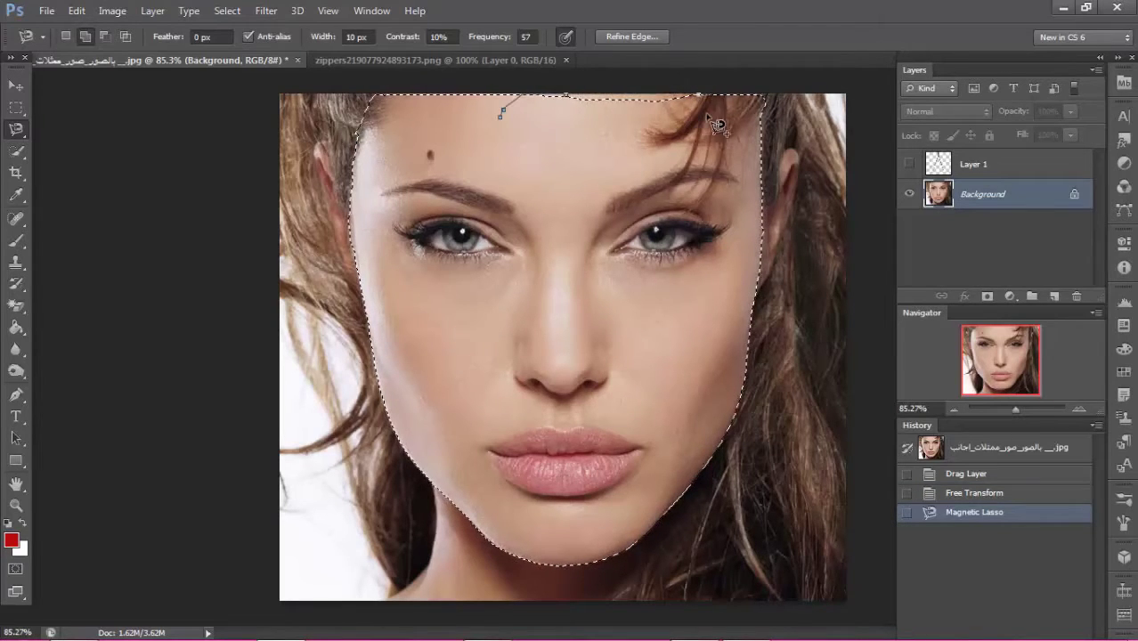
double_click(575, 131)
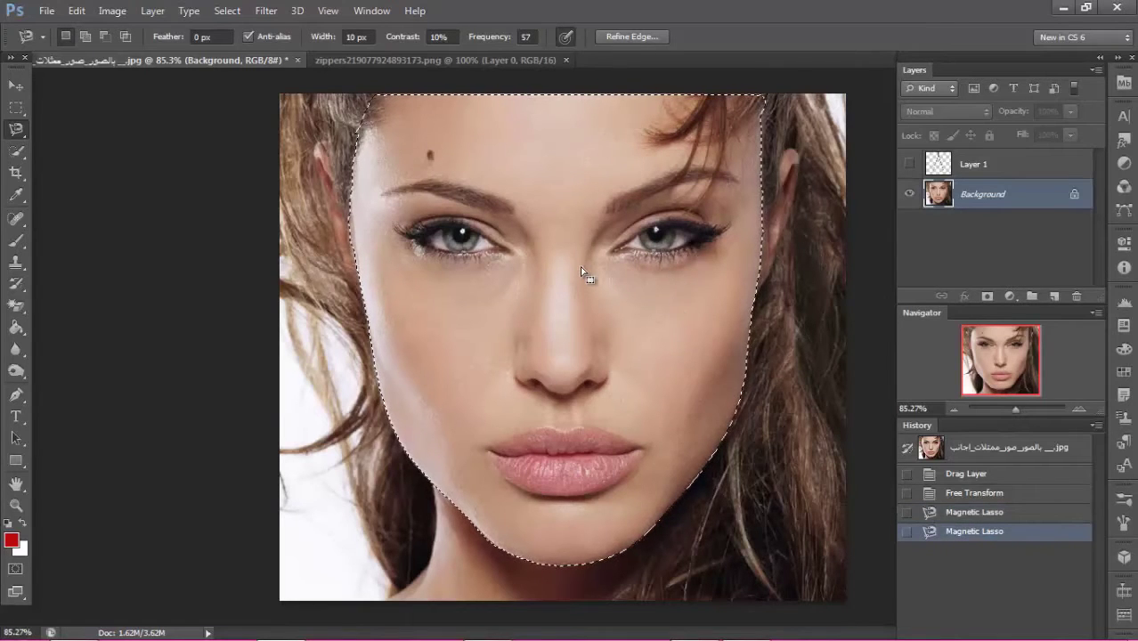
Show the zipper on Layer 1 and switch to the Polygonal Lasso Tool
left_click(910, 164)
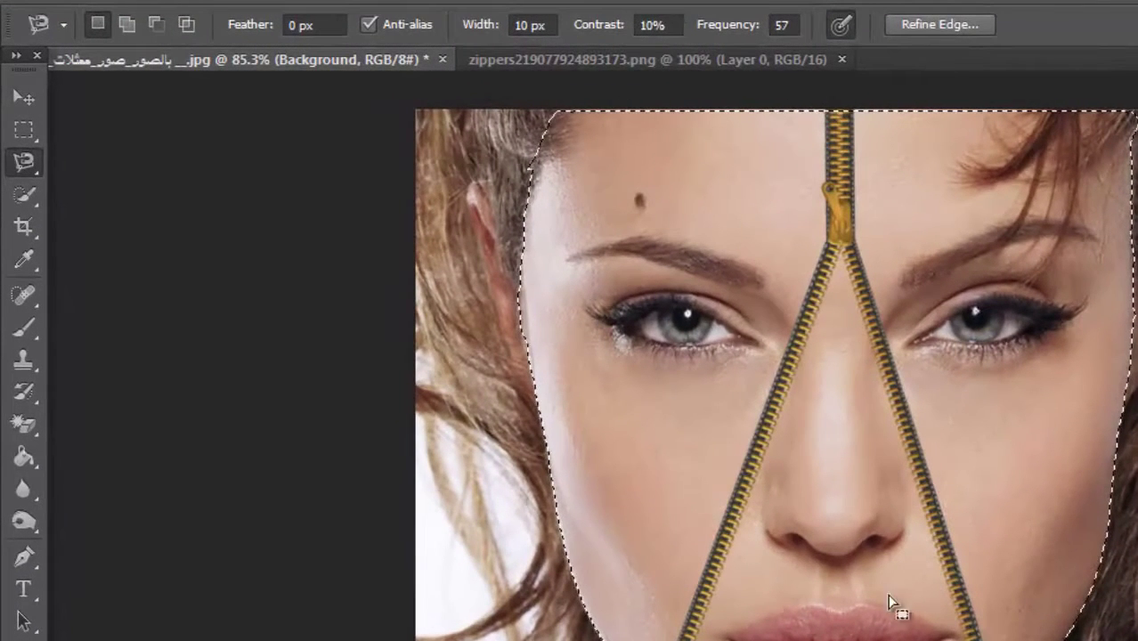
right_click(20, 163)
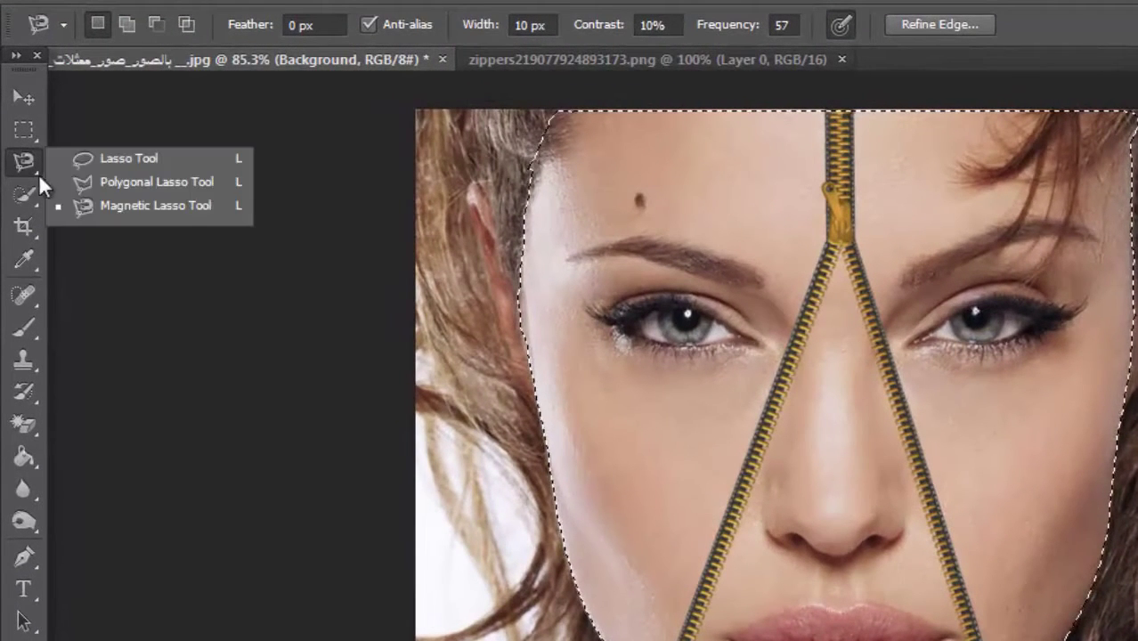
left_click(84, 182)
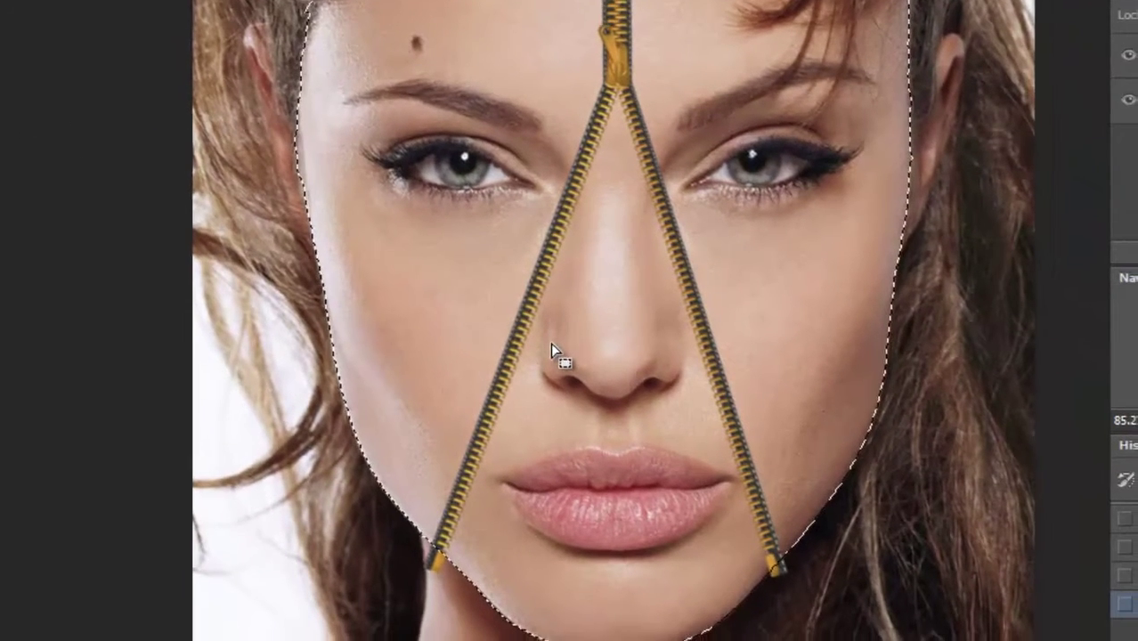
key("alt")
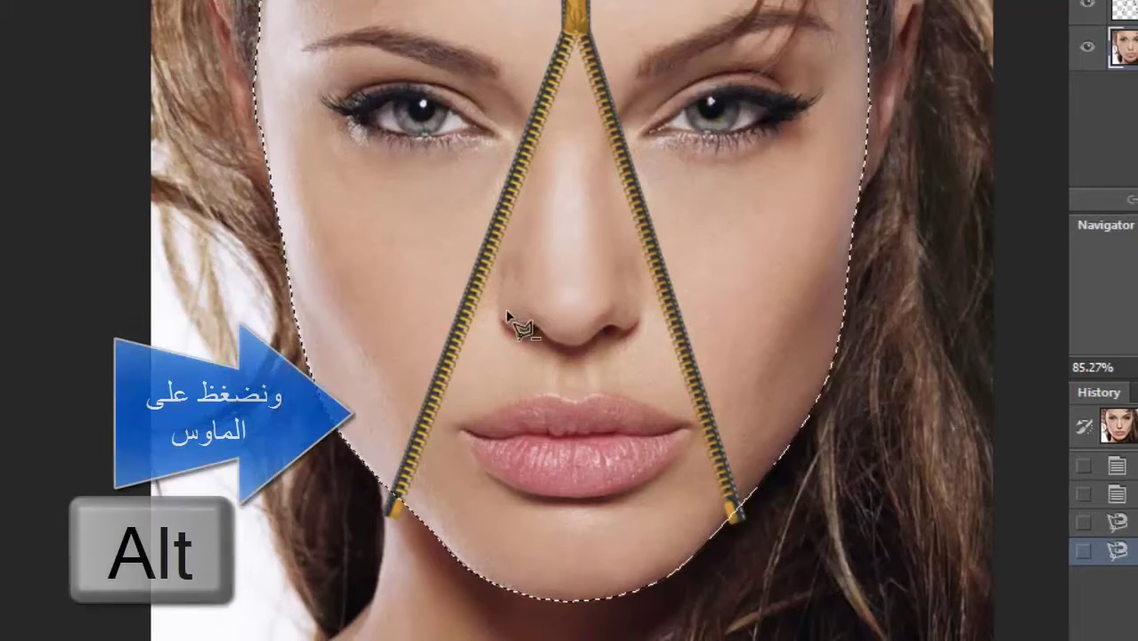
left_click(397, 500)
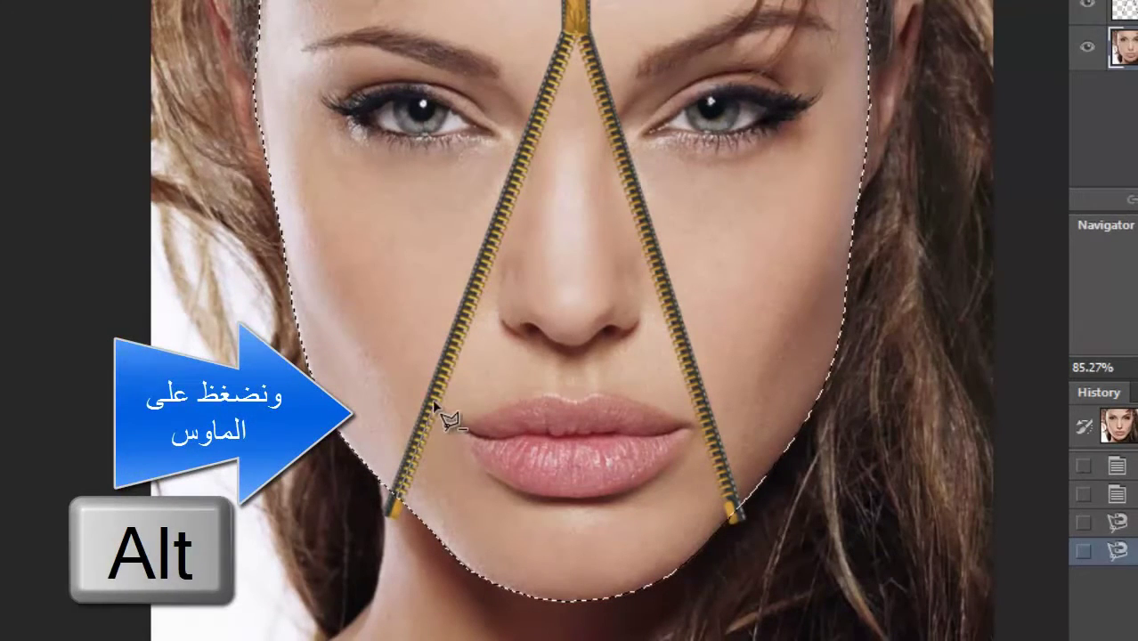
mouse_move(433, 405)
left_mouse_down()
mouse_move(447, 411)
mouse_move(488, 308)
mouse_move(476, 288)
mouse_move(508, 176)
left_mouse_up()
key("v")
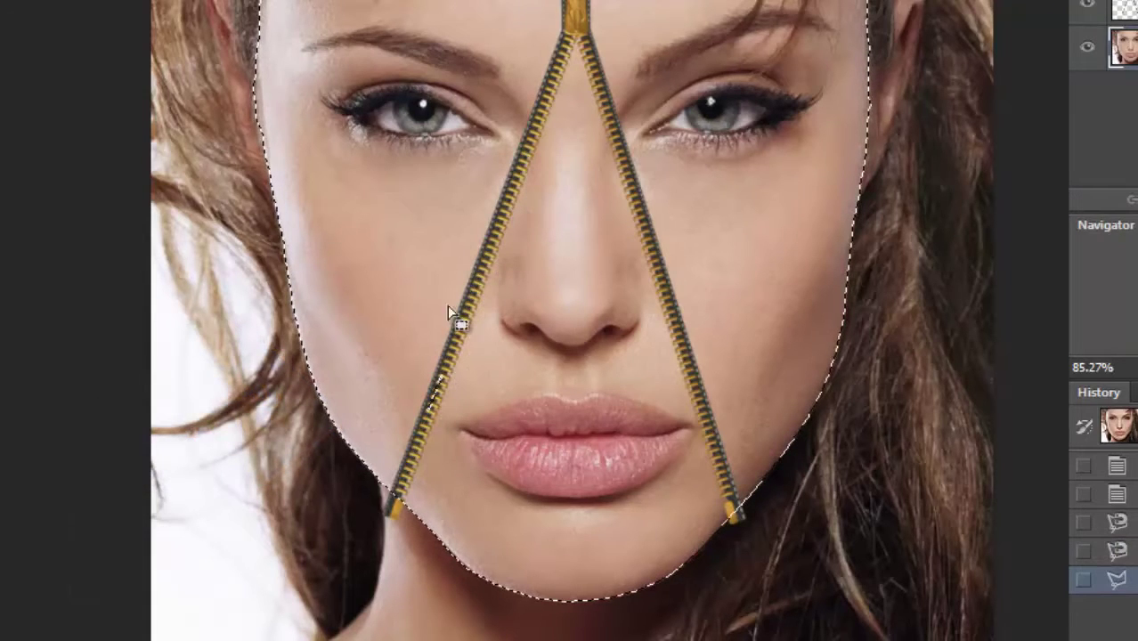
key("ctrl+z")
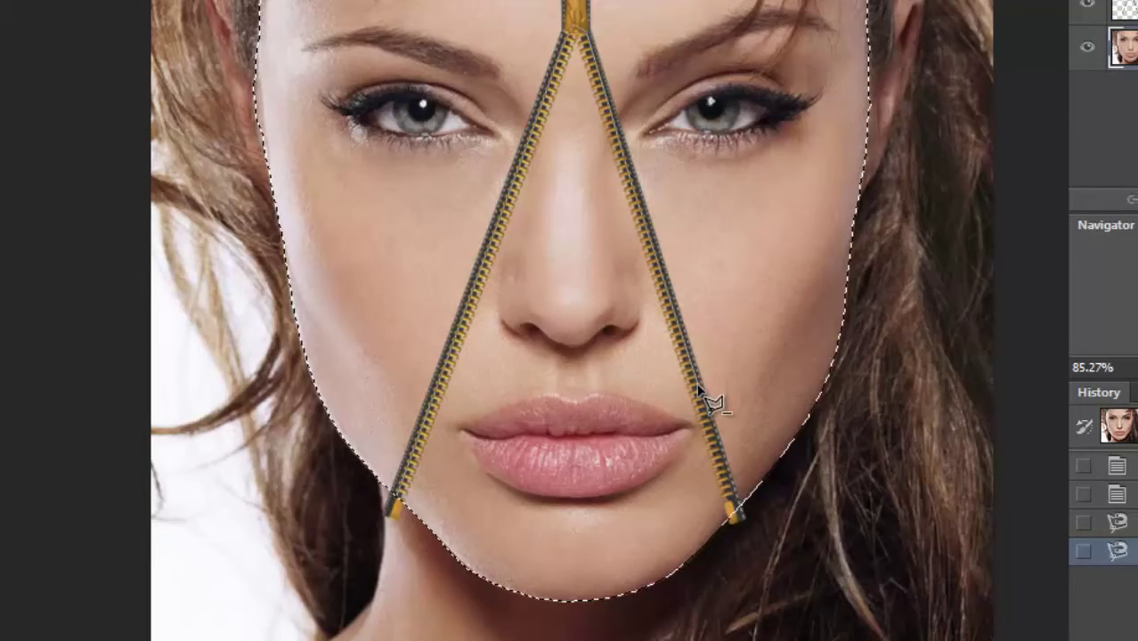
Subtract the area between the zipper's two open legs from the face selection and copy the remaining selection to a new layer
left_click(732, 514)
left_click(750, 552)
left_click(515, 633)
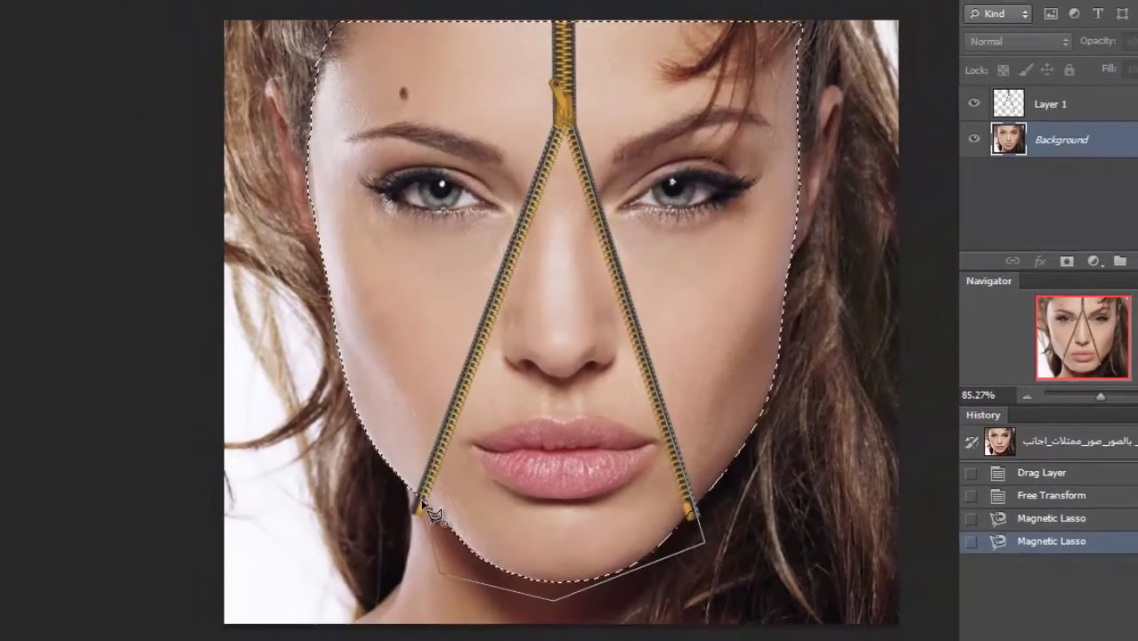
double_click(413, 511)
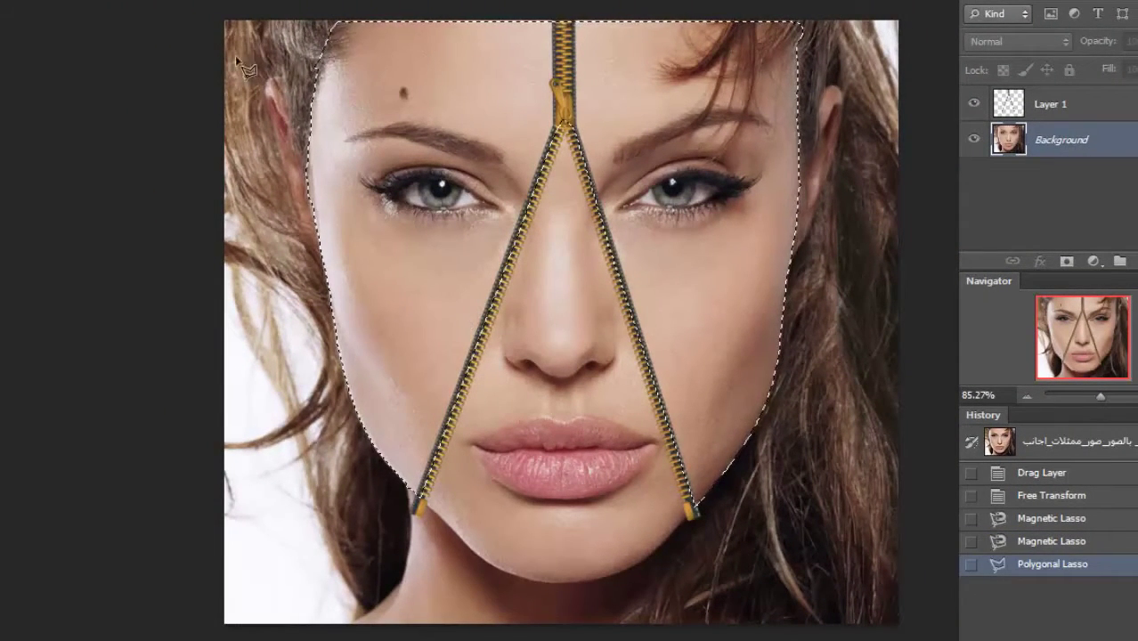
right_click(468, 148)
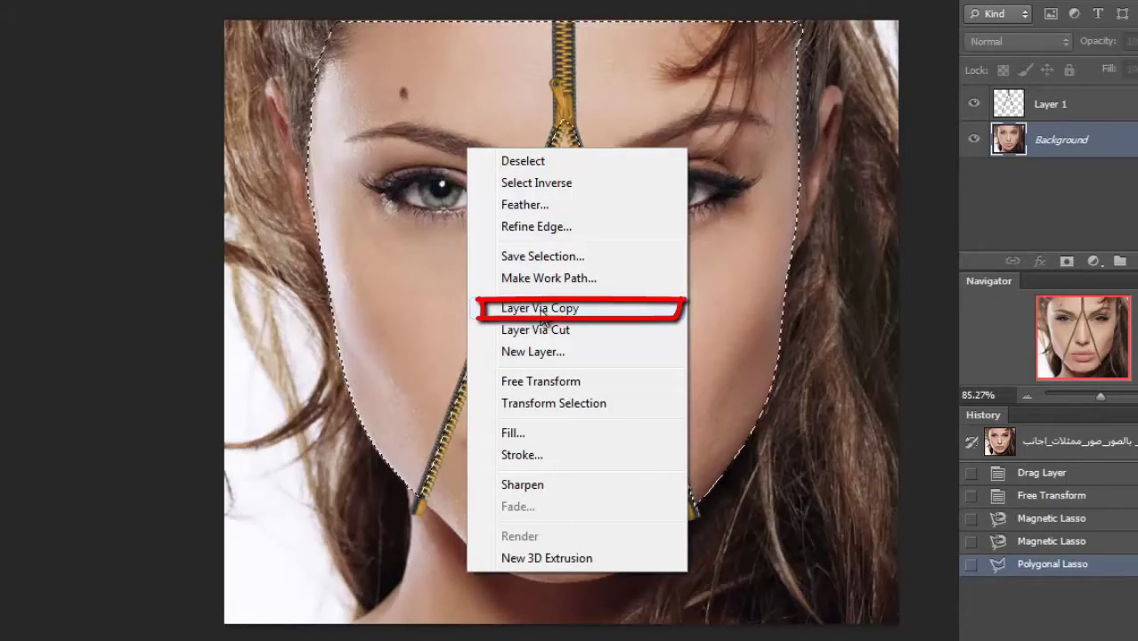
left_click(613, 313)
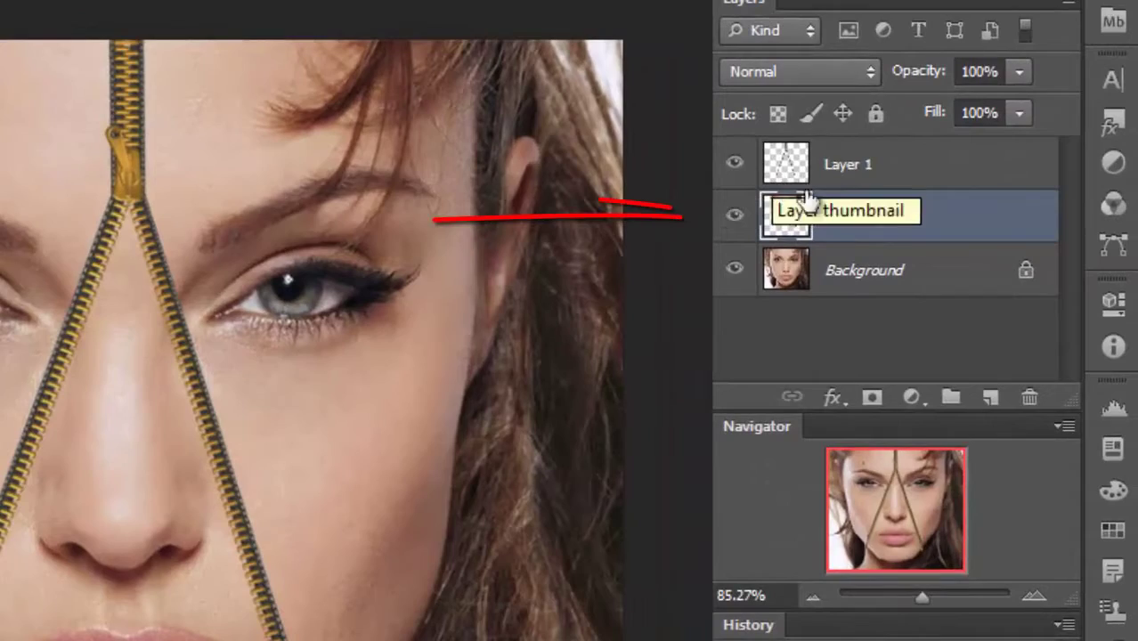
Warp the zipper on Layer 1, pulling both lower ends outward and upward to the edges of the jaw
left_click(865, 165)
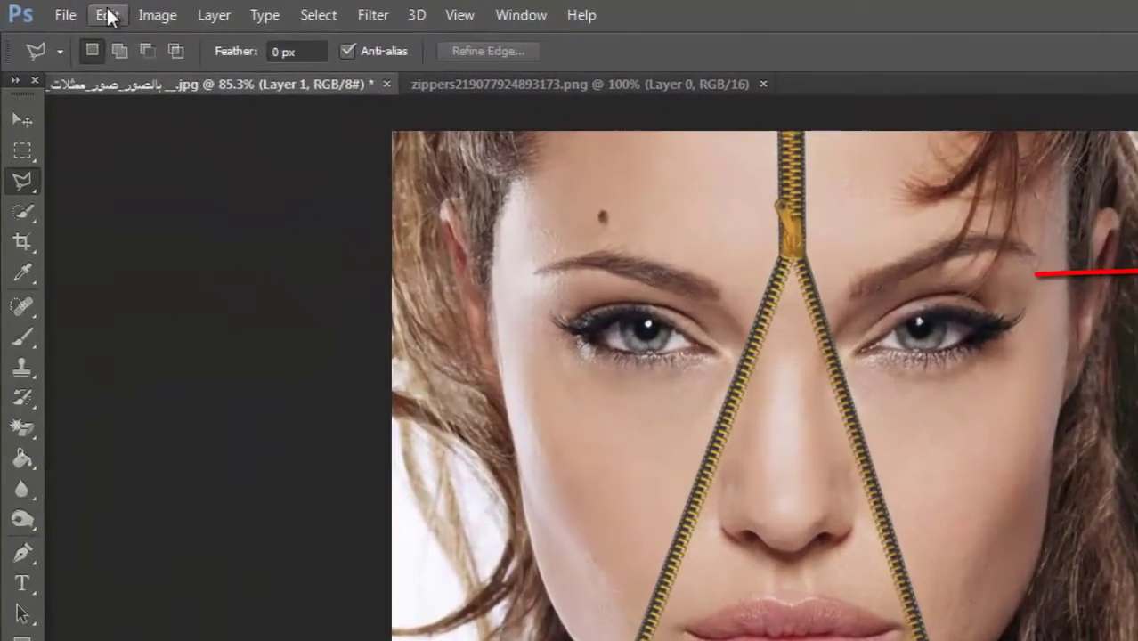
left_click(106, 15)
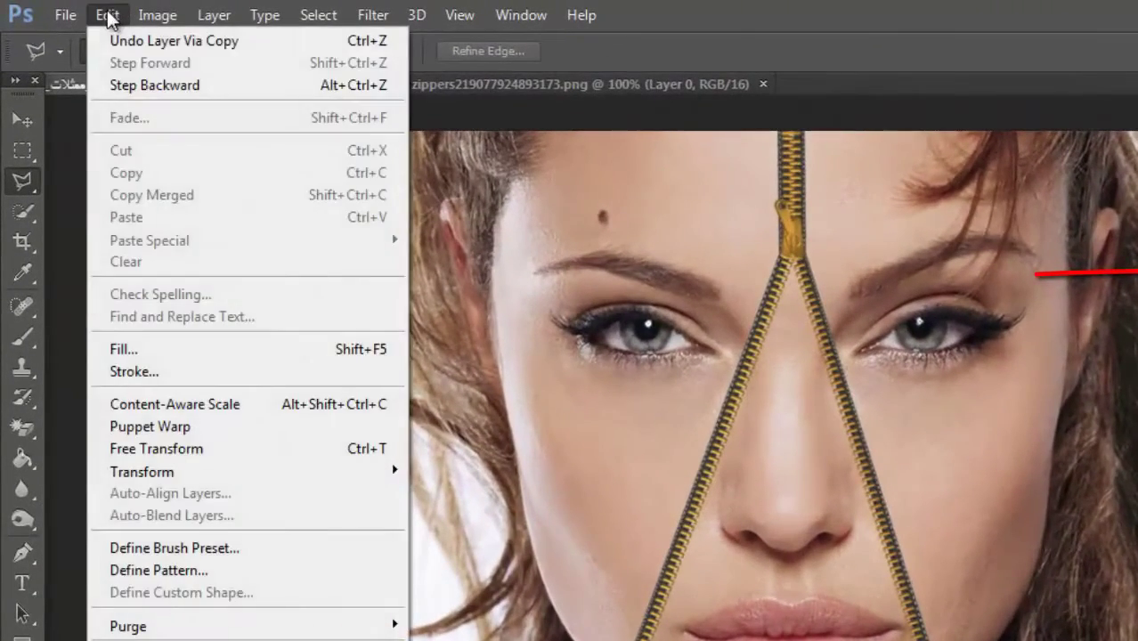
mouse_move(182, 470)
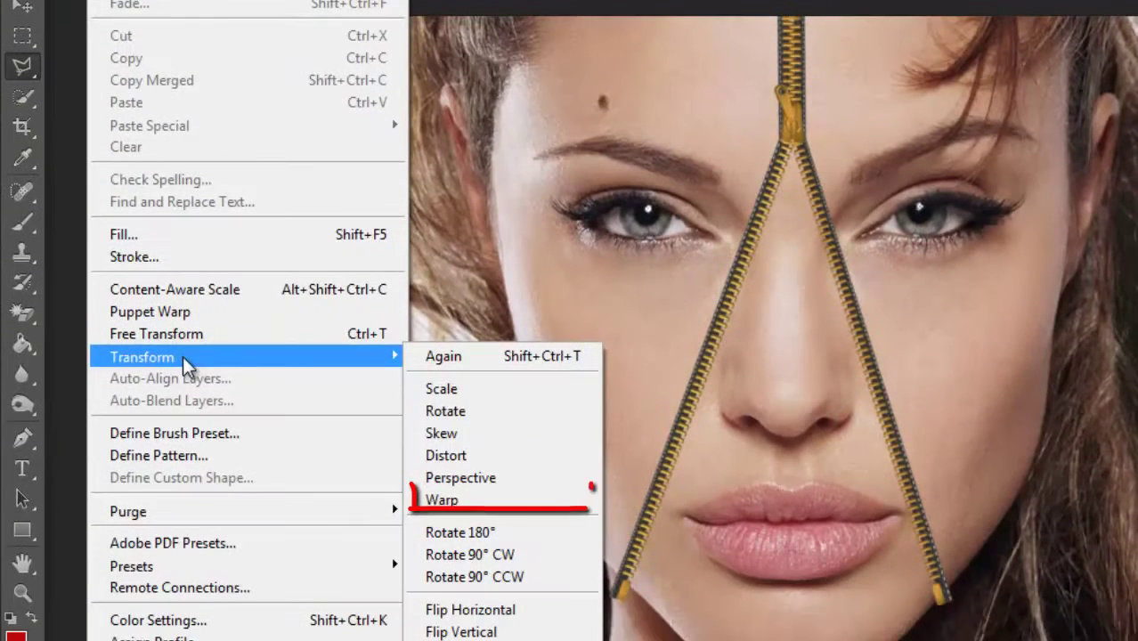
left_click(445, 539)
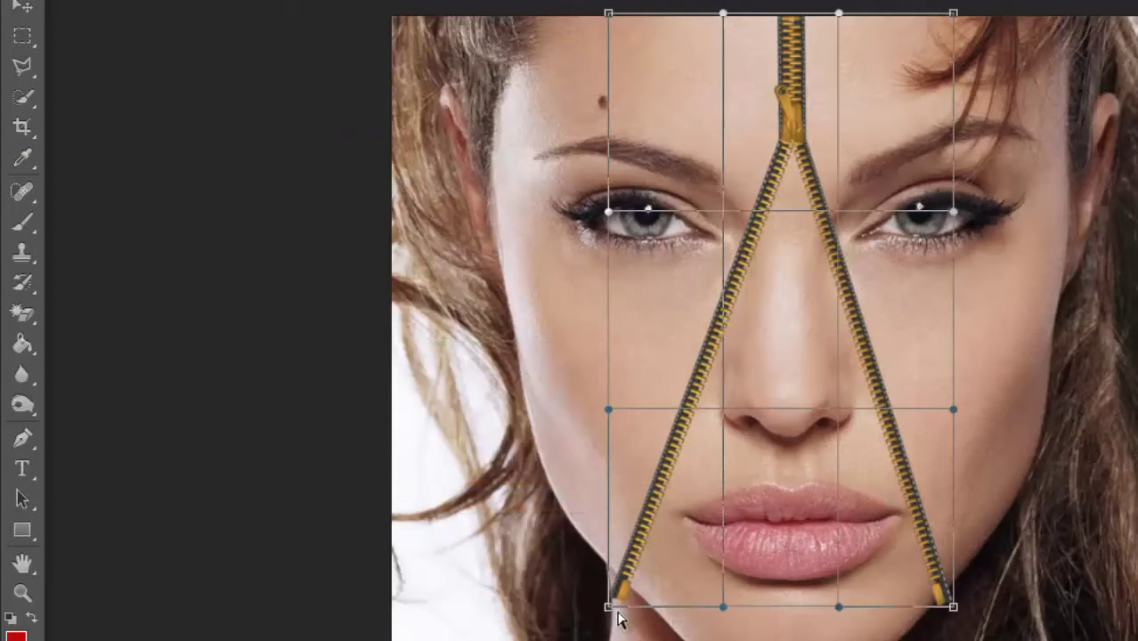
left_click_drag(608, 608, 588, 554)
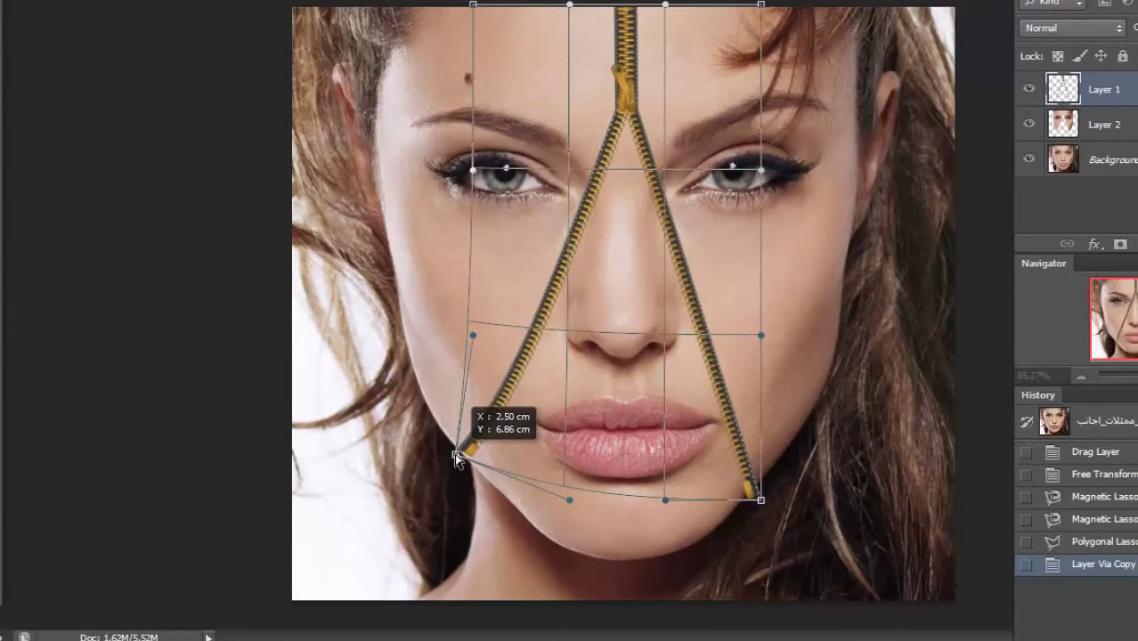
left_click_drag(455, 457, 454, 455)
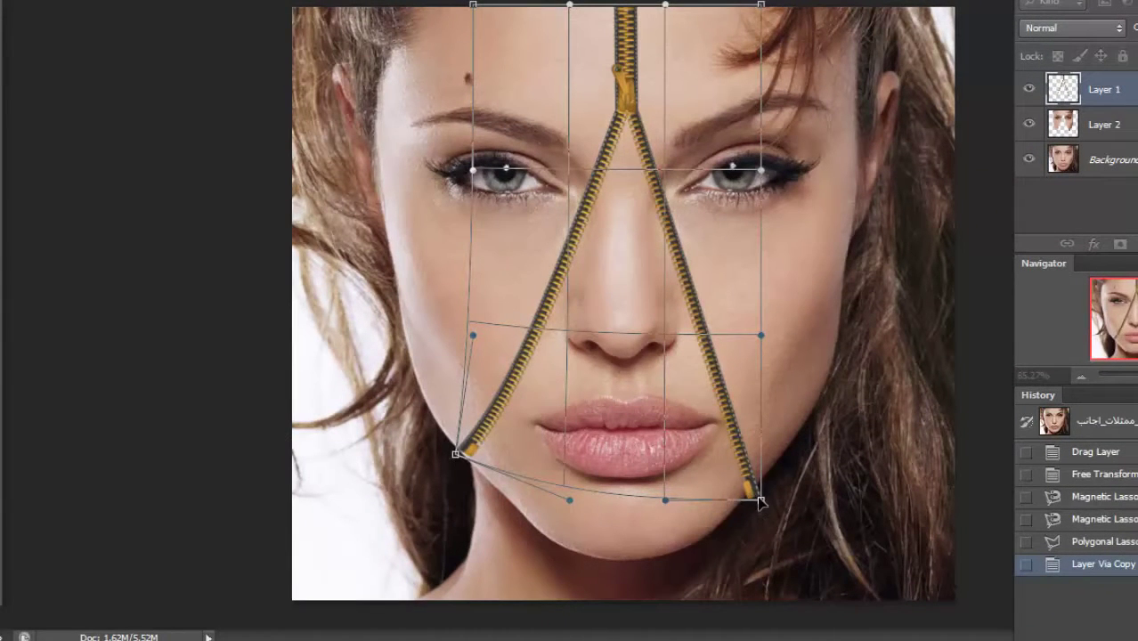
left_click_drag(760, 502, 793, 448)
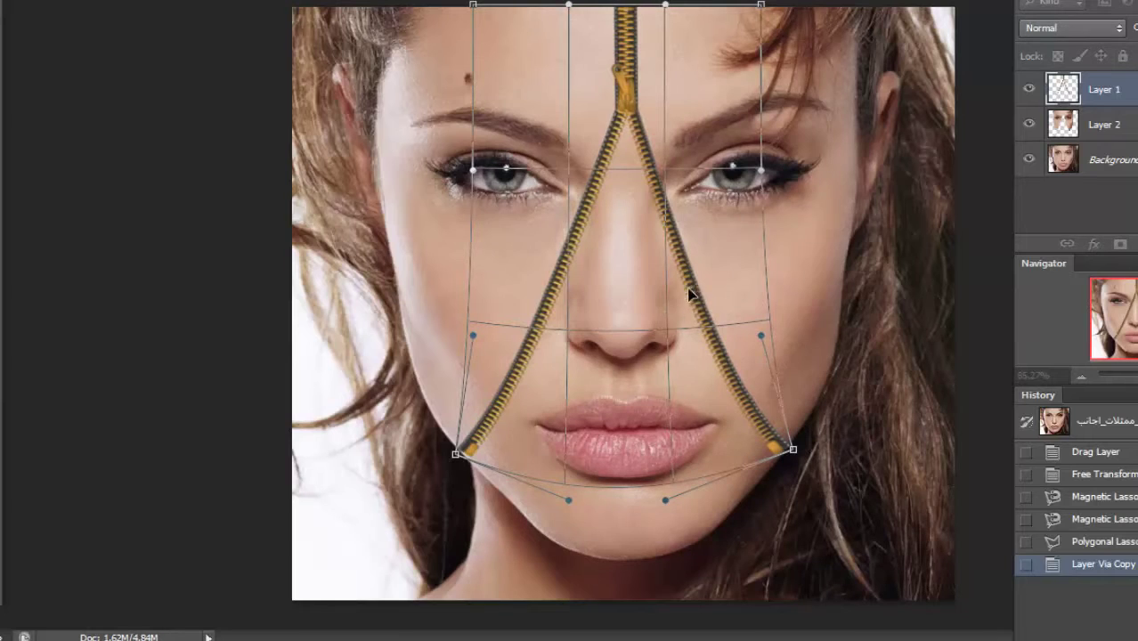
Bend both zipper legs inward into smooth curves and adjust the warp at the zipper's upper part
left_click_drag(689, 293, 669, 303)
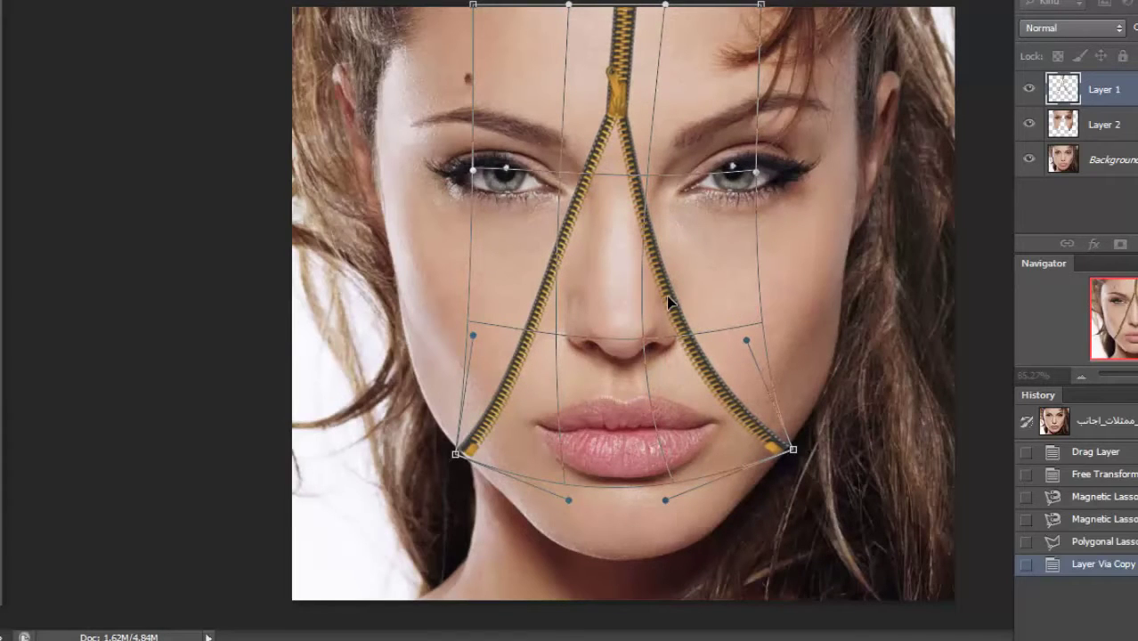
key("ctrl+z")
left_click_drag(762, 338, 734, 335)
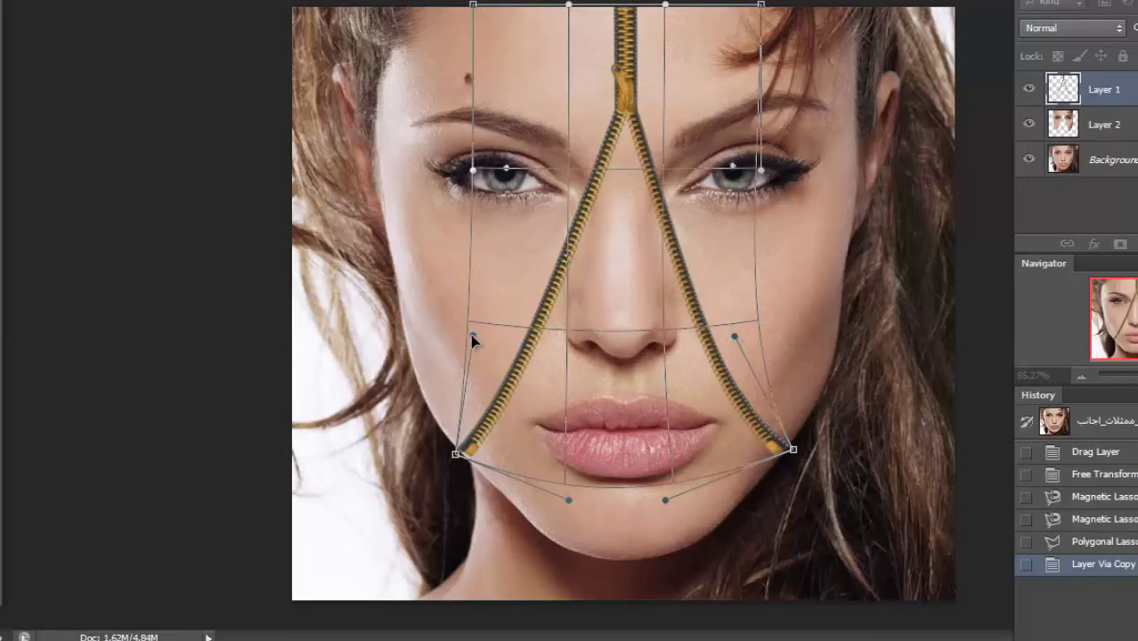
left_click_drag(473, 336, 507, 331)
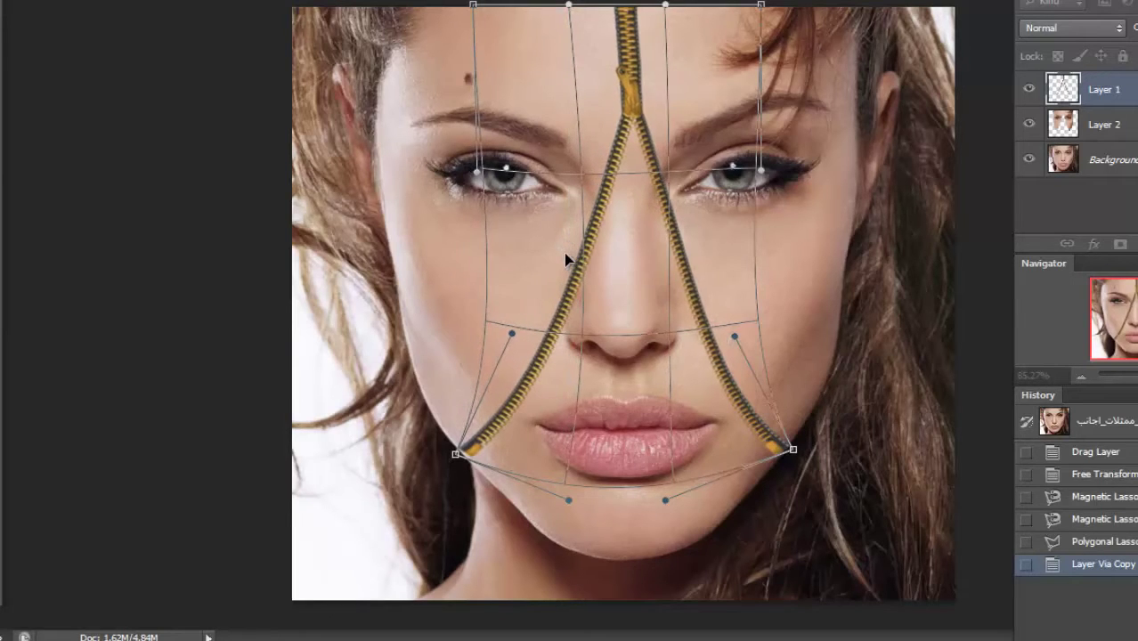
left_click_drag(663, 213, 643, 215)
left_click_drag(630, 15, 621, 10)
left_click_drag(647, 77, 664, 70)
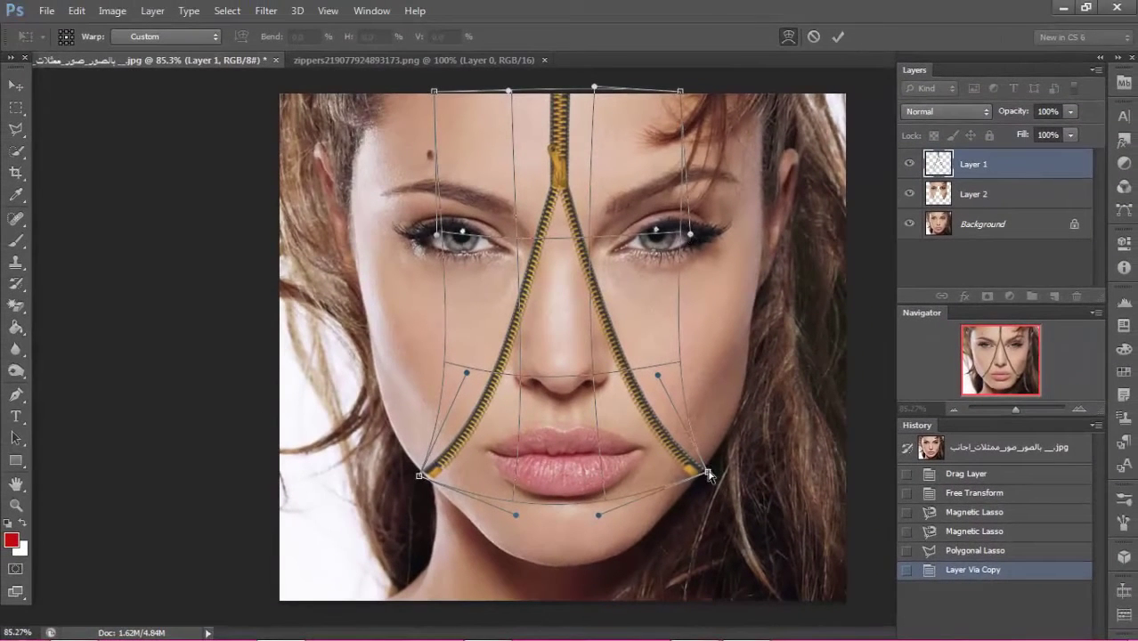
Extend both lower zipper ends slightly outward past the jawline and apply the warp
left_click_drag(708, 475, 723, 478)
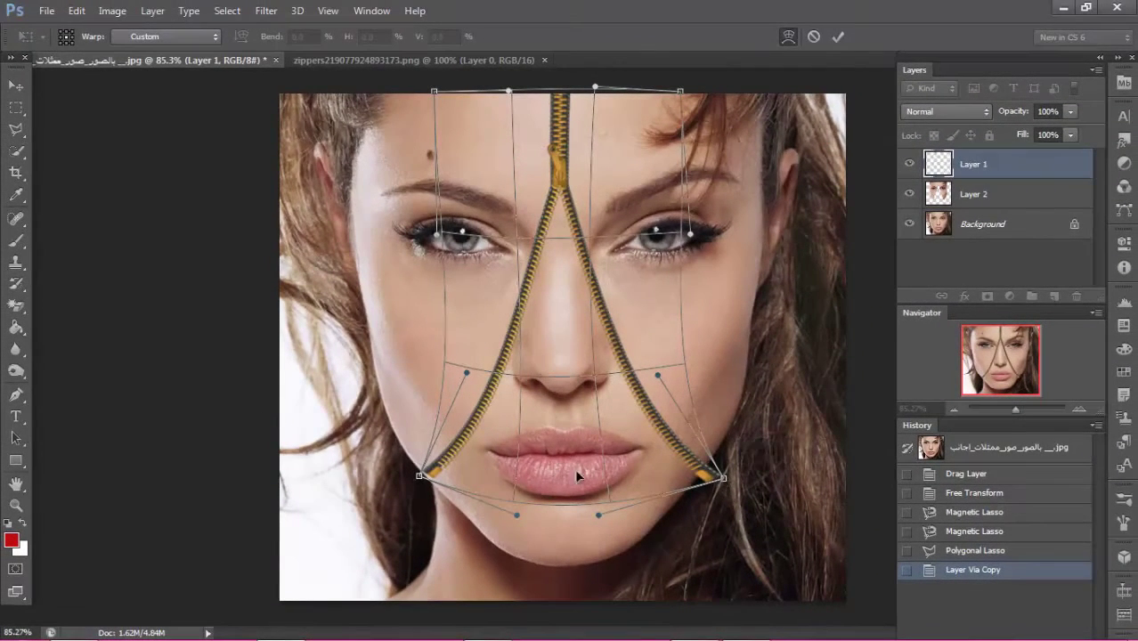
left_click_drag(418, 476, 401, 483)
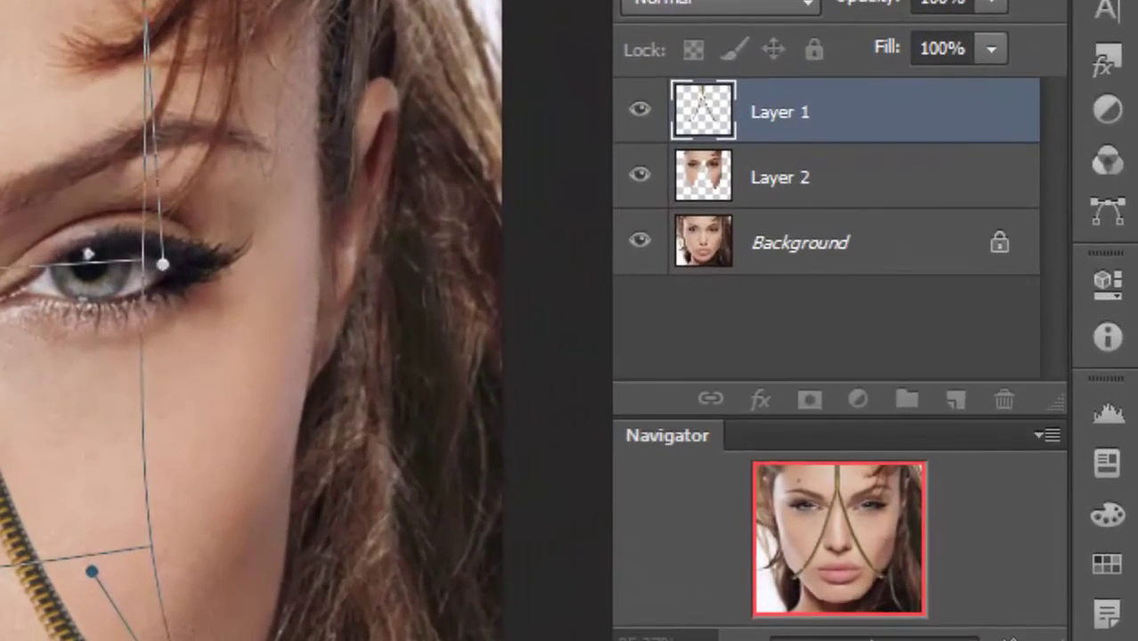
key("Return")
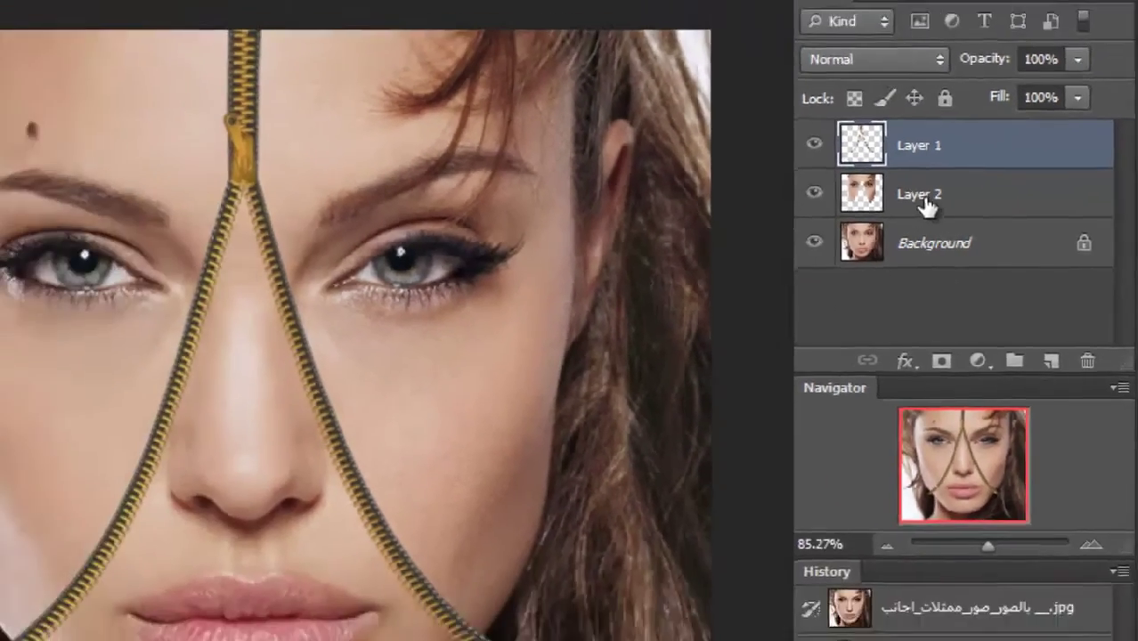
Warp the copied face on Layer 2, pulling its lower-left area outward so the skin edge follows the zipper's left leg
left_click(784, 178)
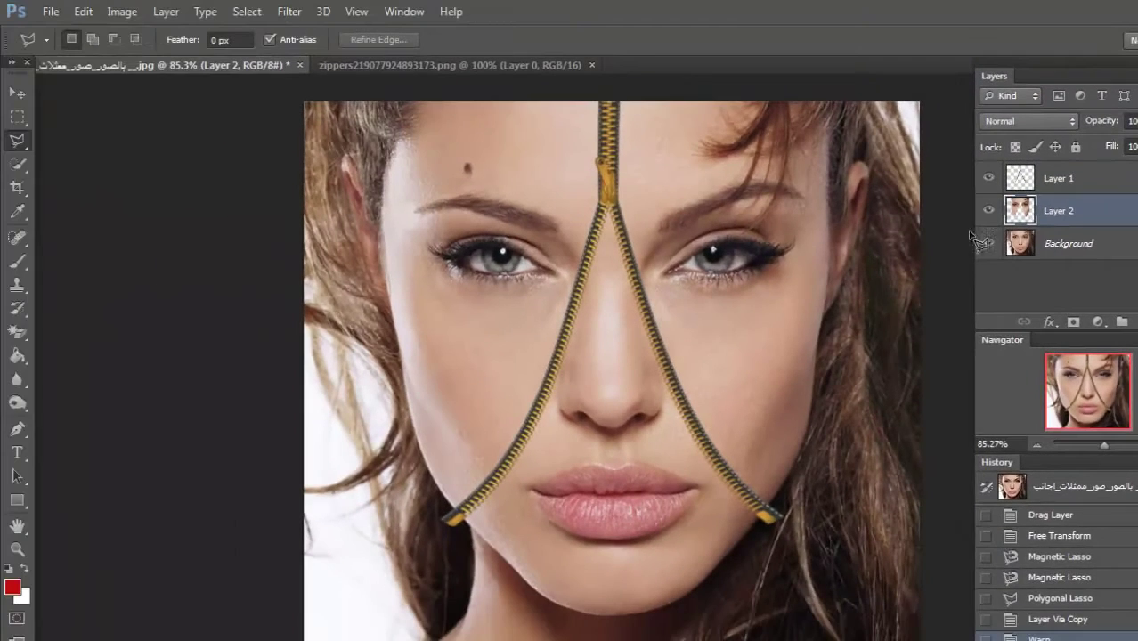
left_click(83, 12)
left_click(83, 12)
left_click(92, 11)
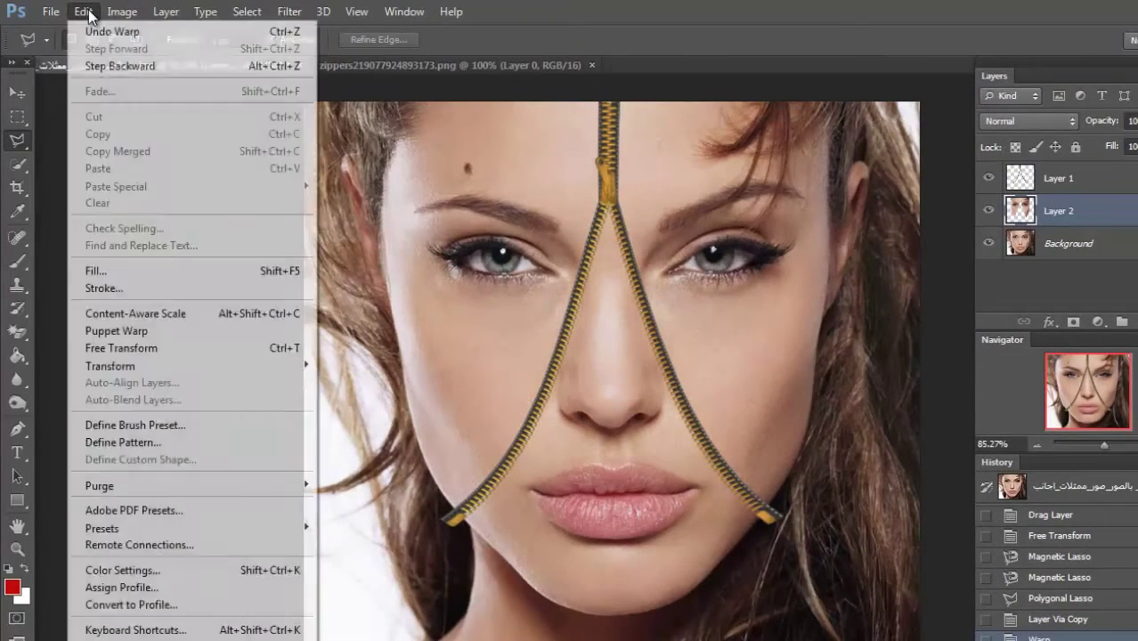
mouse_move(218, 371)
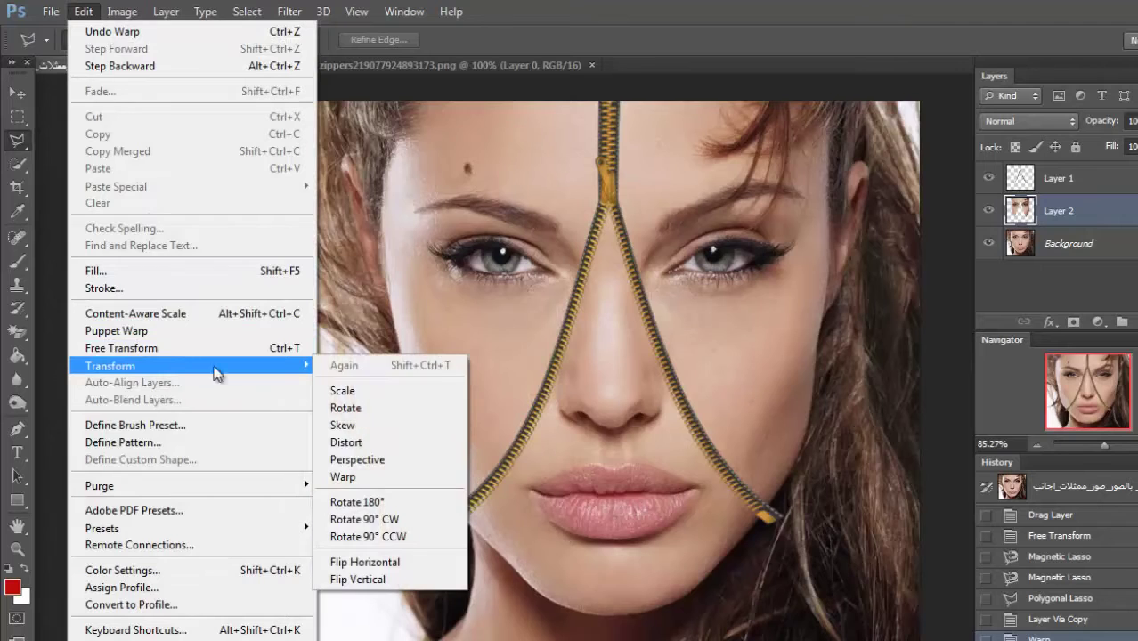
left_click(374, 473)
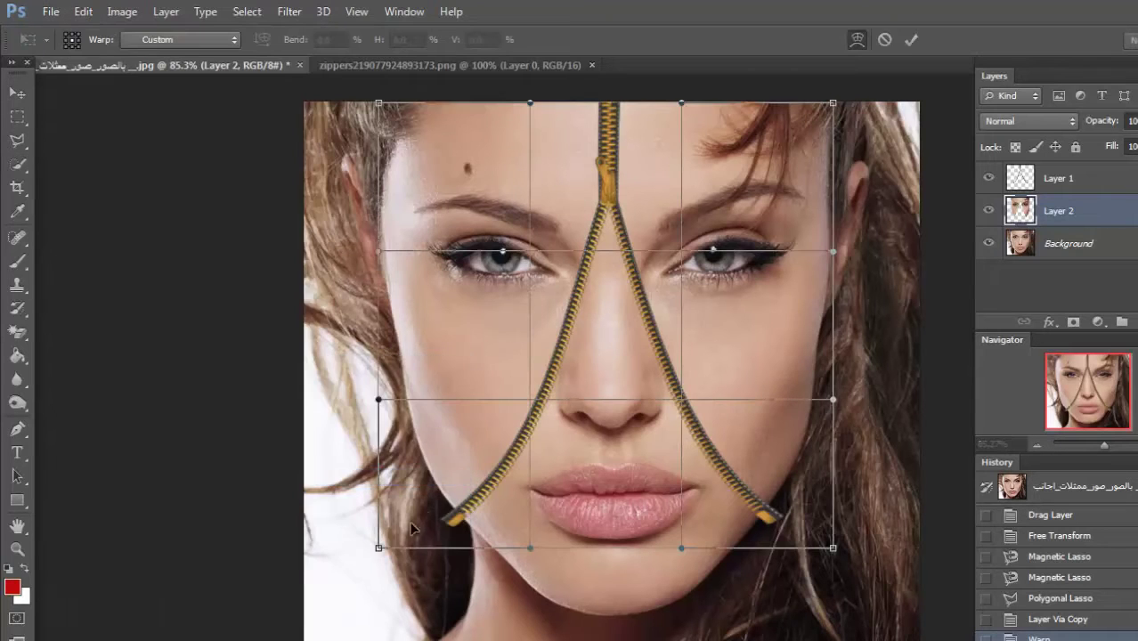
left_click_drag(378, 548, 343, 520)
left_click_drag(498, 554, 469, 556)
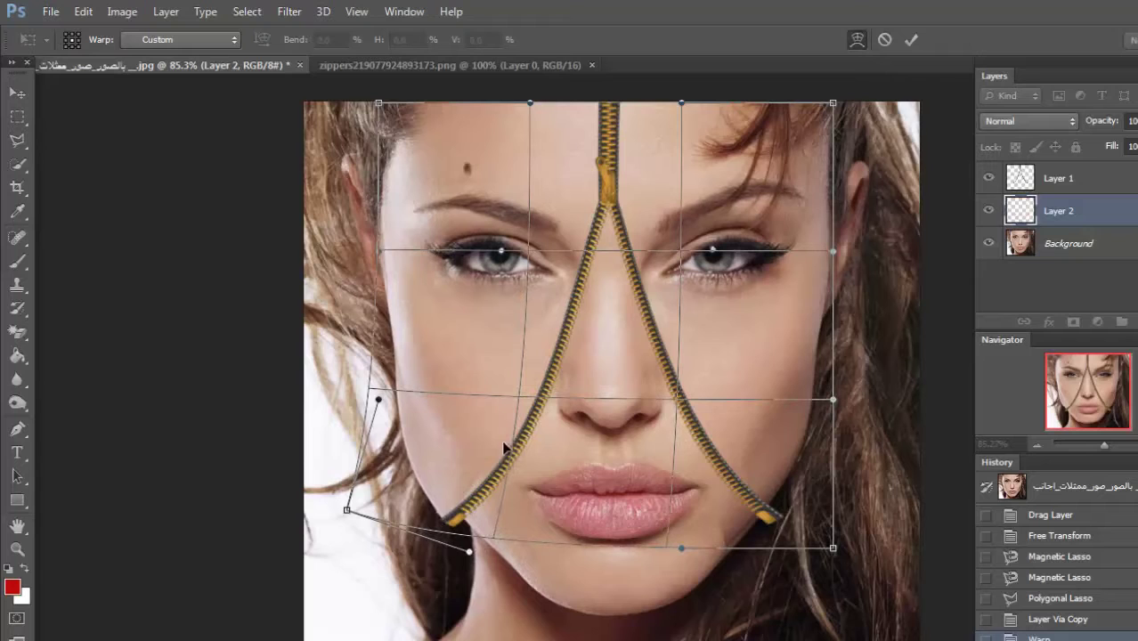
left_click_drag(516, 439, 519, 442)
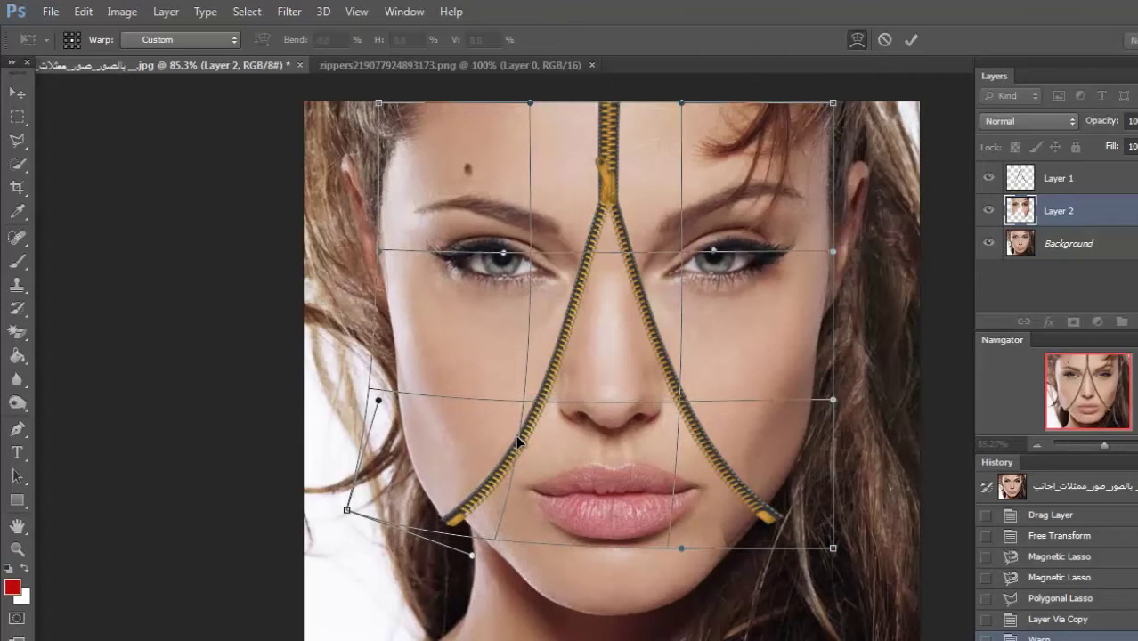
Warp the lower-right area of the copied face outward so the skin edge follows the zipper's right leg, and apply the warp
left_click_drag(834, 550, 846, 548)
left_click_drag(697, 539, 782, 509)
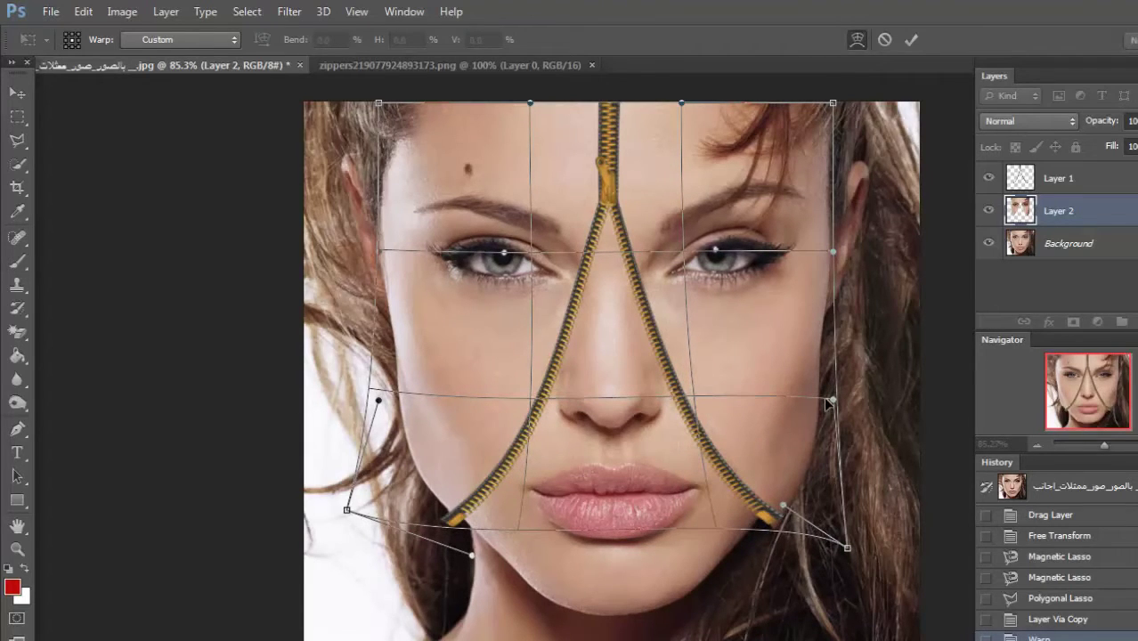
left_click_drag(827, 400, 797, 409)
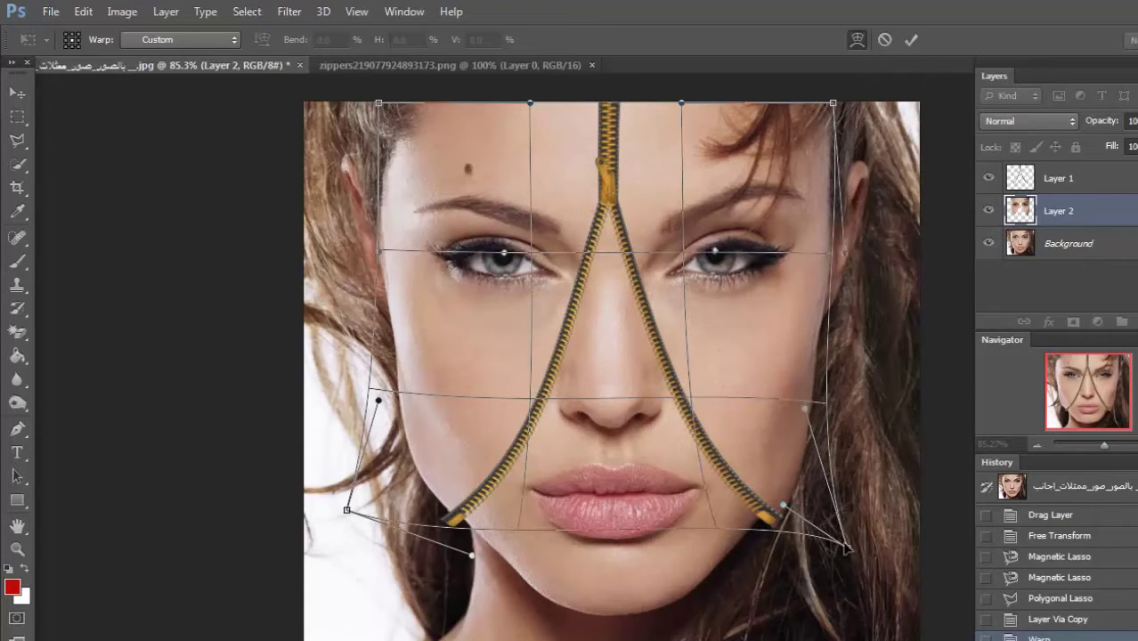
left_click_drag(846, 547, 856, 553)
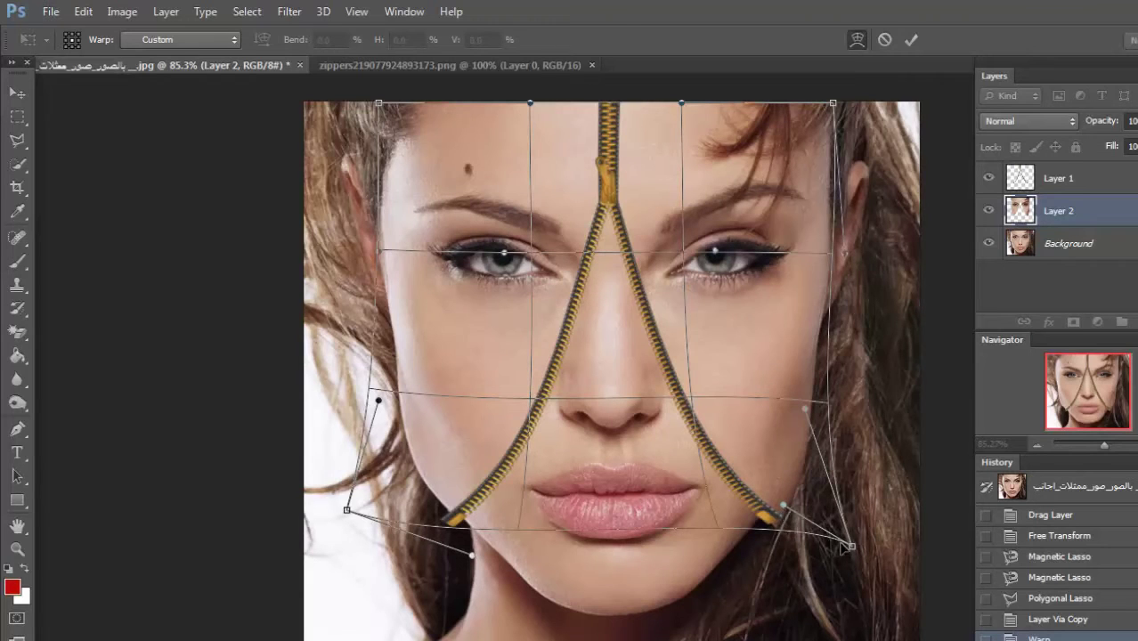
left_click_drag(850, 545, 843, 536)
left_click_drag(696, 309, 687, 301)
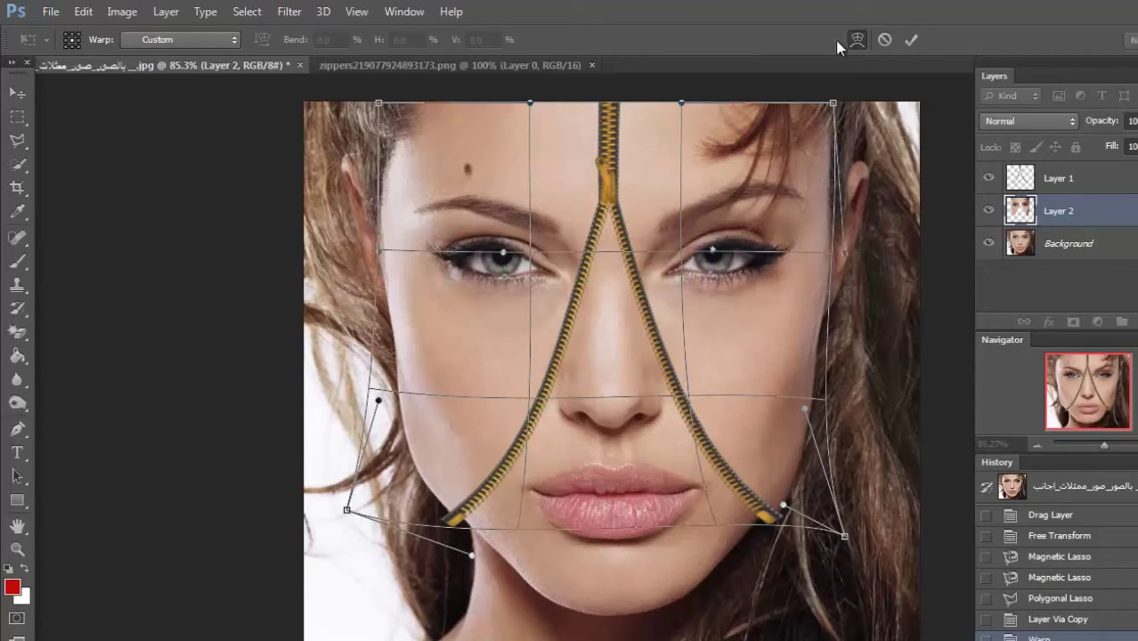
left_click(913, 38)
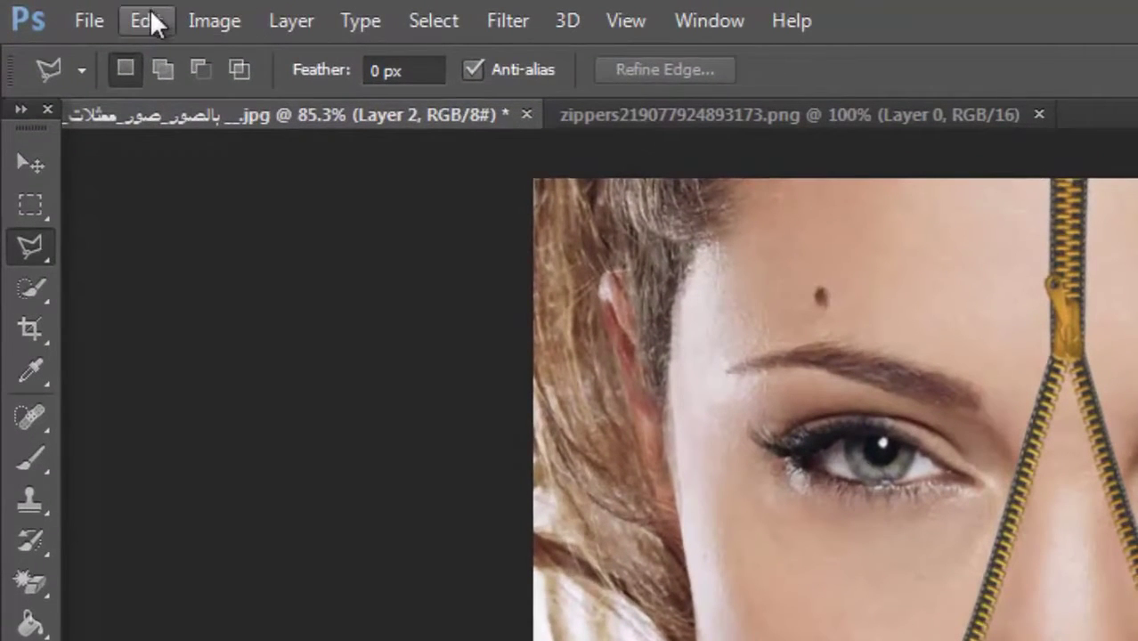
Darken the copied face on Layer 2 with Brightness/Contrast, using brightness -52 and contrast 32
left_click(147, 21)
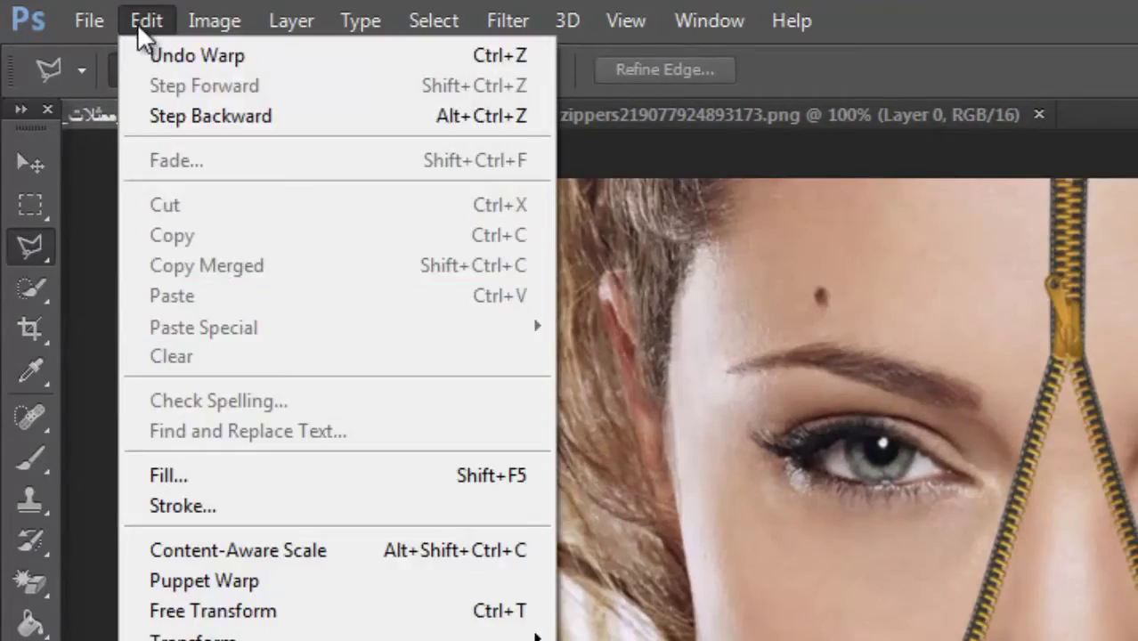
left_click(137, 24)
left_click(211, 23)
mouse_move(223, 116)
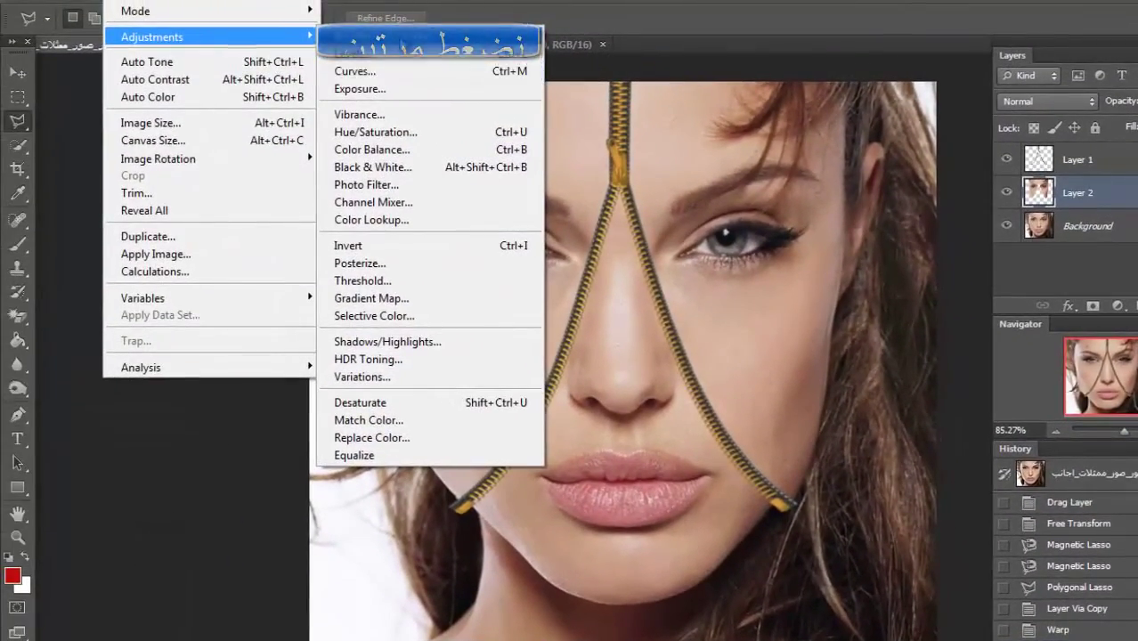
left_click(374, 45)
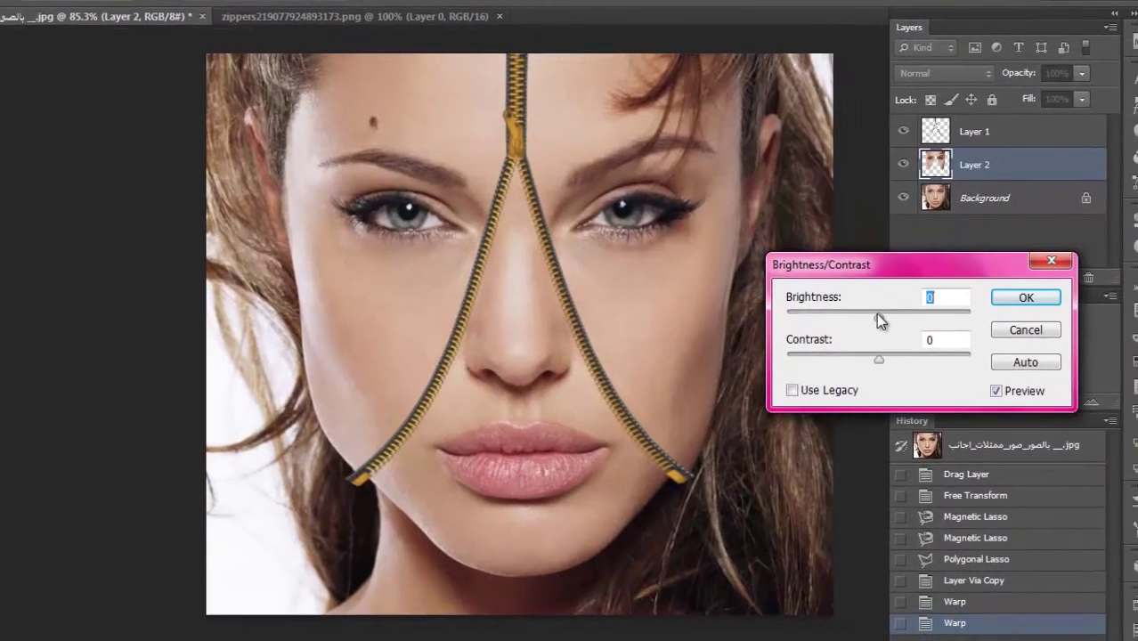
left_click_drag(875, 314, 840, 319)
mouse_move(878, 359)
left_mouse_down()
mouse_move(835, 366)
mouse_move(900, 366)
left_mouse_up()
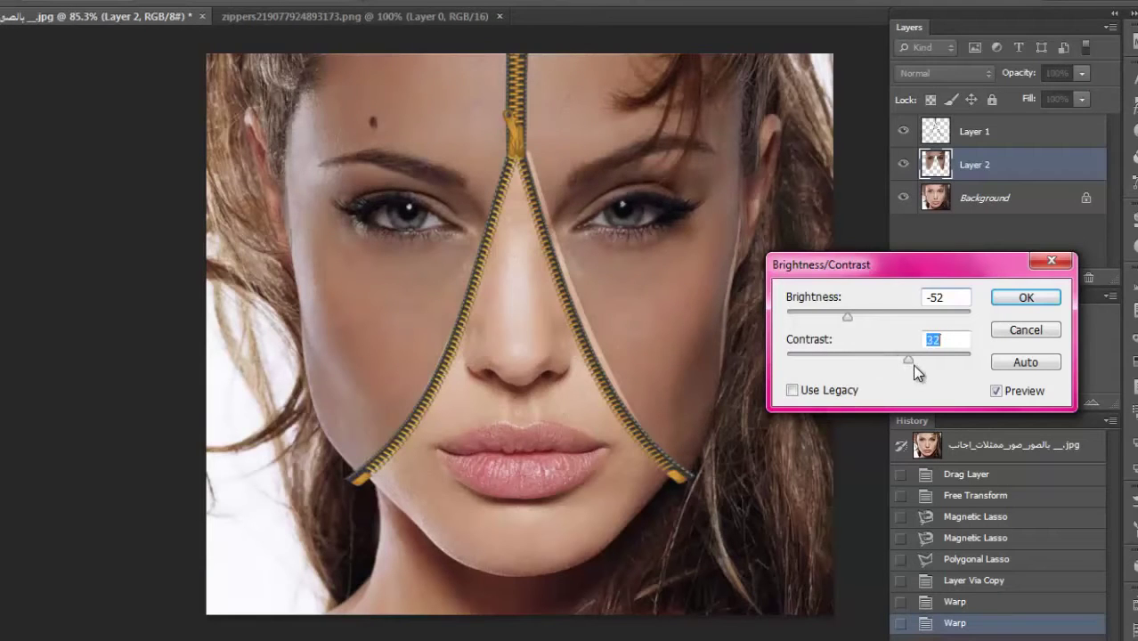
left_click(1026, 297)
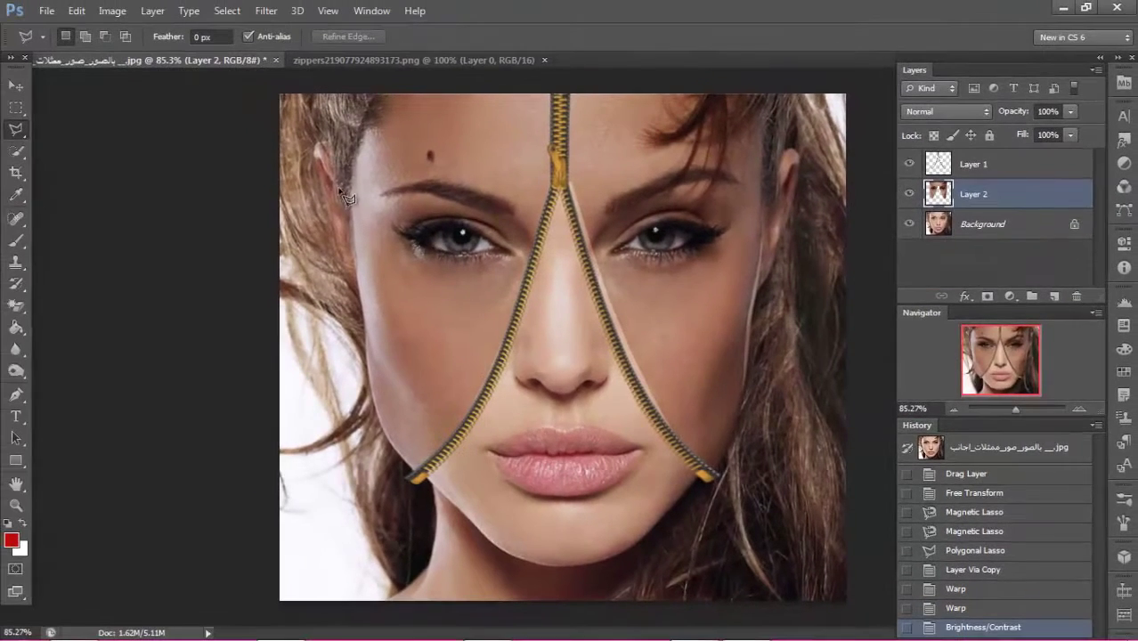
Warp the darkened face on Layer 2 again, pulling its right edge and both lower corners slightly outward to meet the zipper, and apply it
left_click(72, 12)
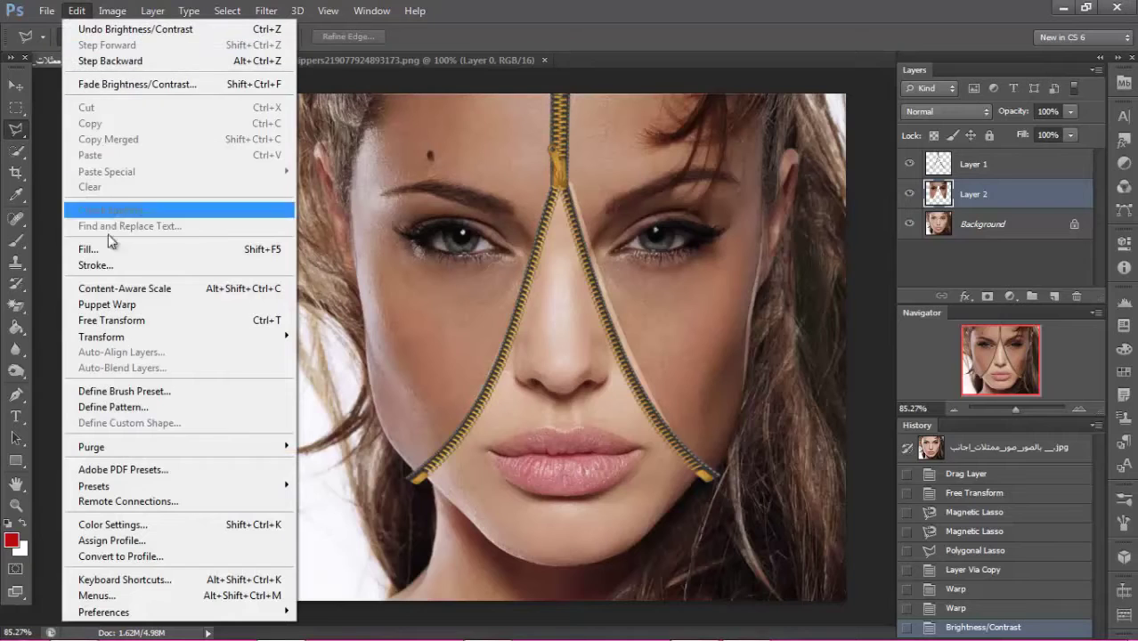
mouse_move(272, 338)
left_click(343, 435)
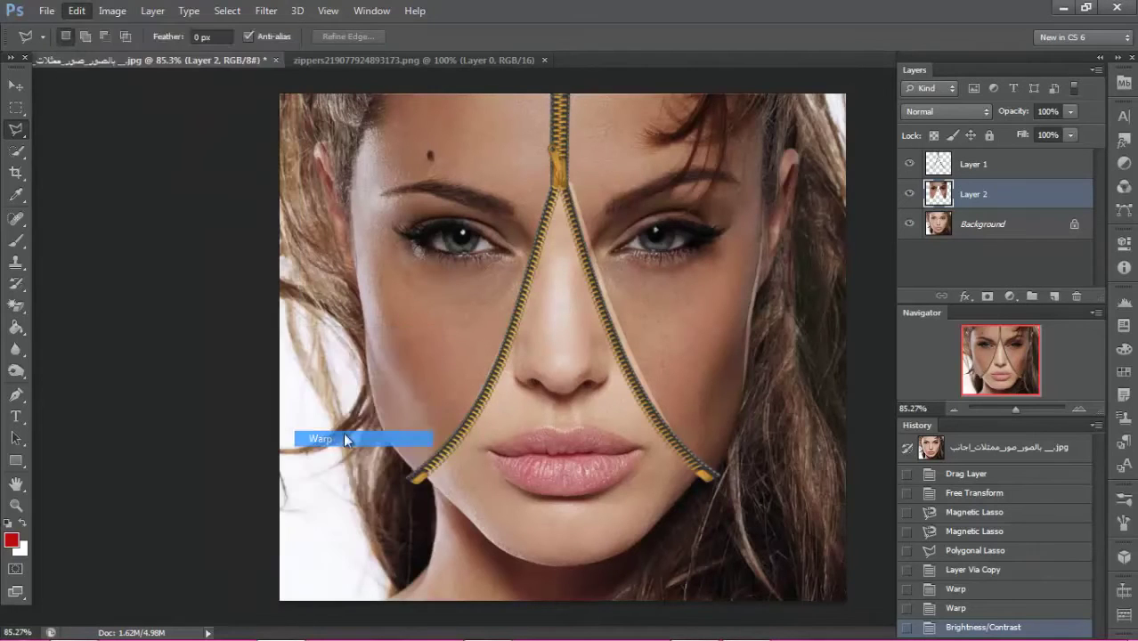
left_click_drag(602, 301, 541, 296)
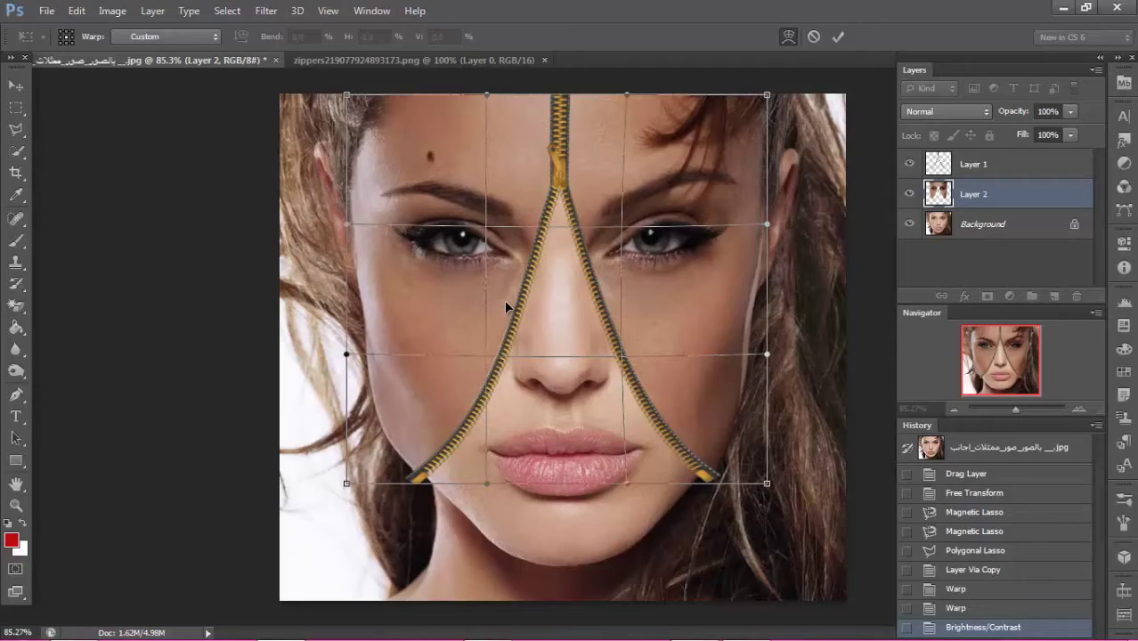
left_click_drag(775, 355, 792, 348)
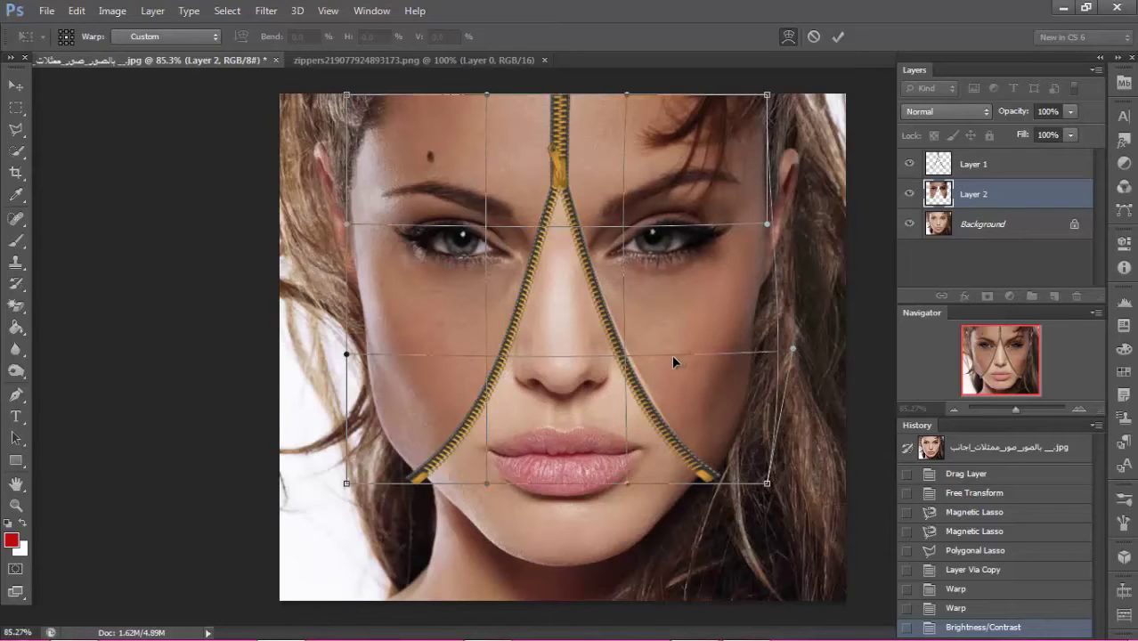
key("ctrl+z")
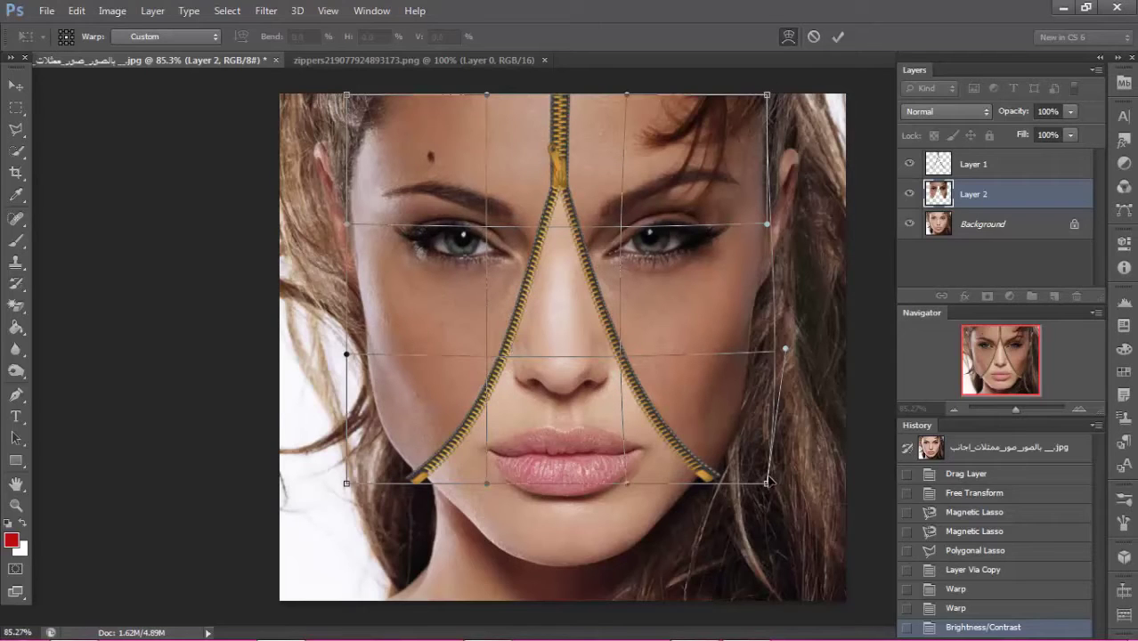
left_click_drag(770, 491, 777, 492)
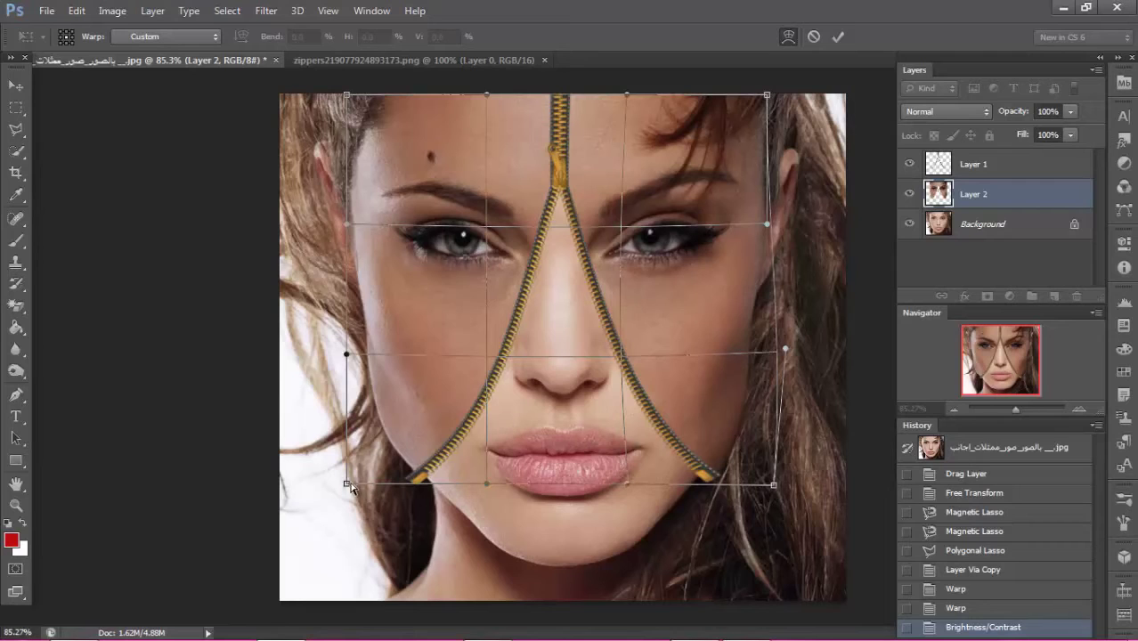
left_click_drag(345, 486, 324, 495)
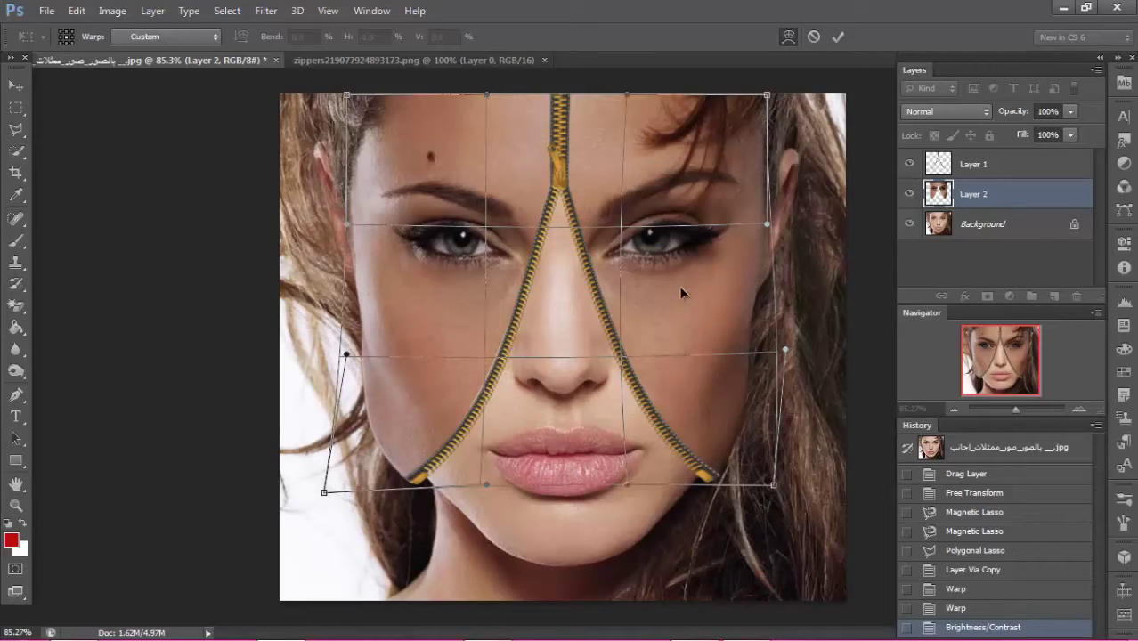
left_click(837, 41)
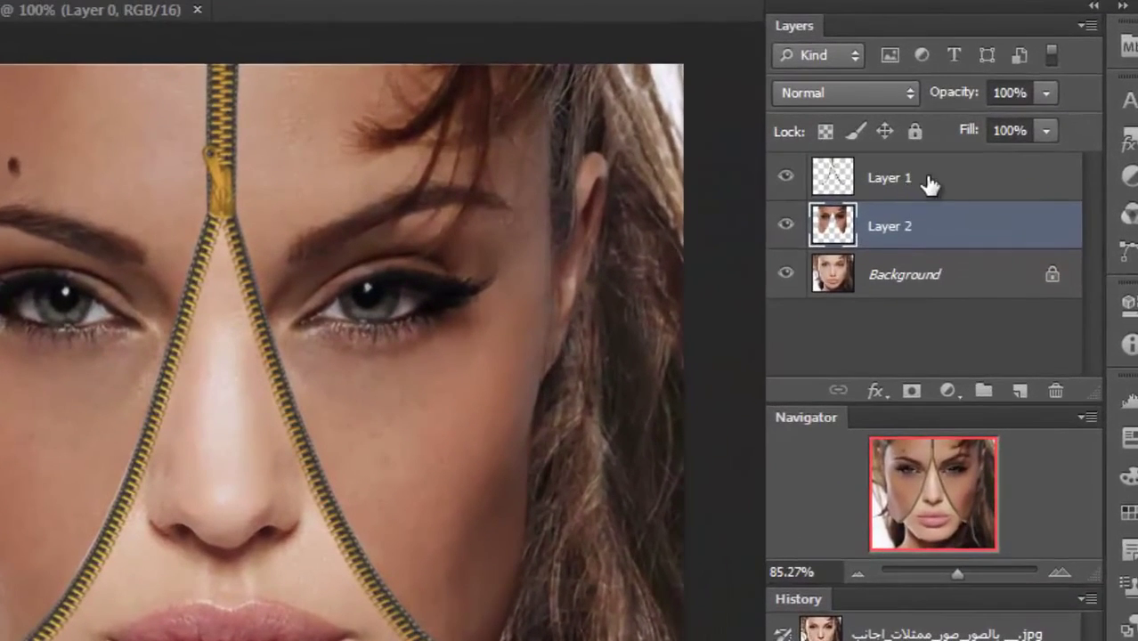
Recolour the zipper on Layer 1 with Hue/Saturation, using hue -20 and saturation -49
left_click(999, 168)
double_click(931, 182)
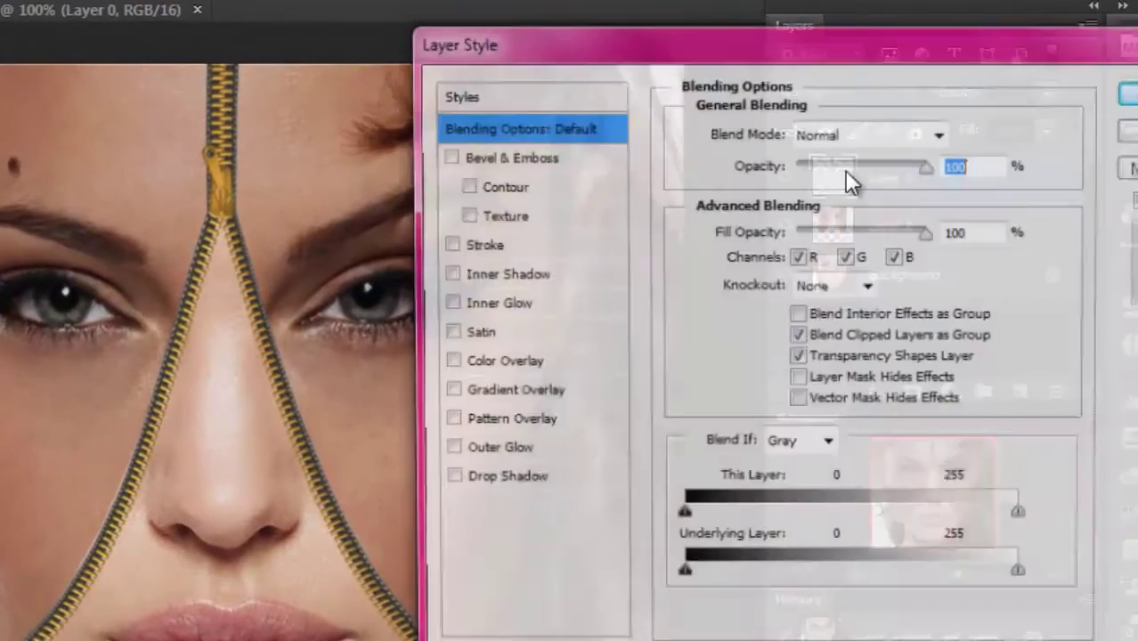
key("Escape")
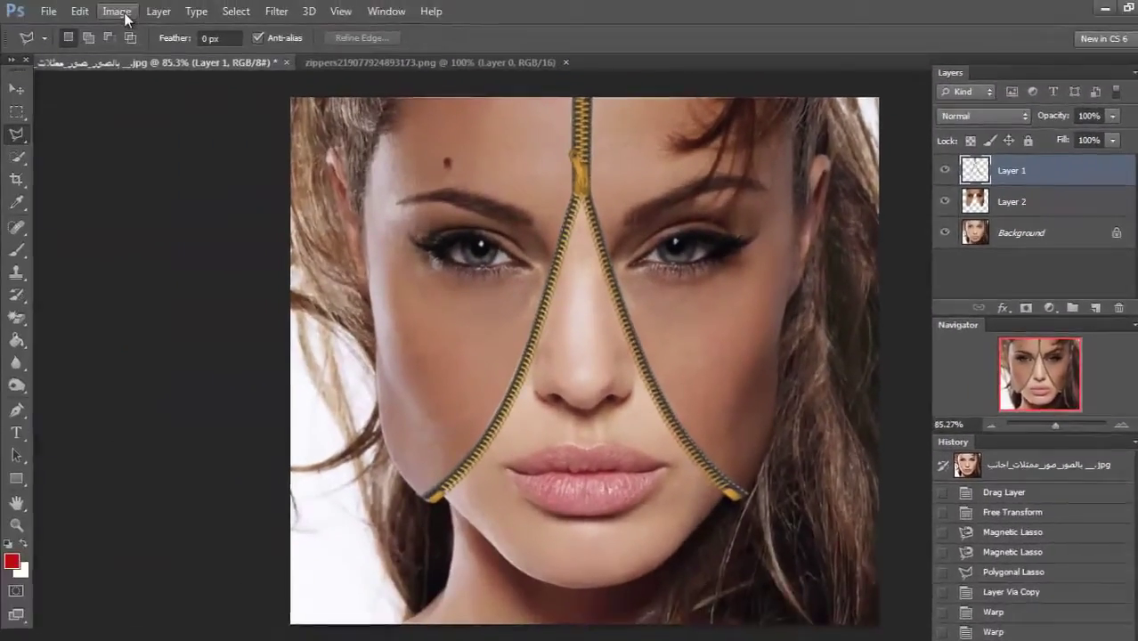
left_click(120, 11)
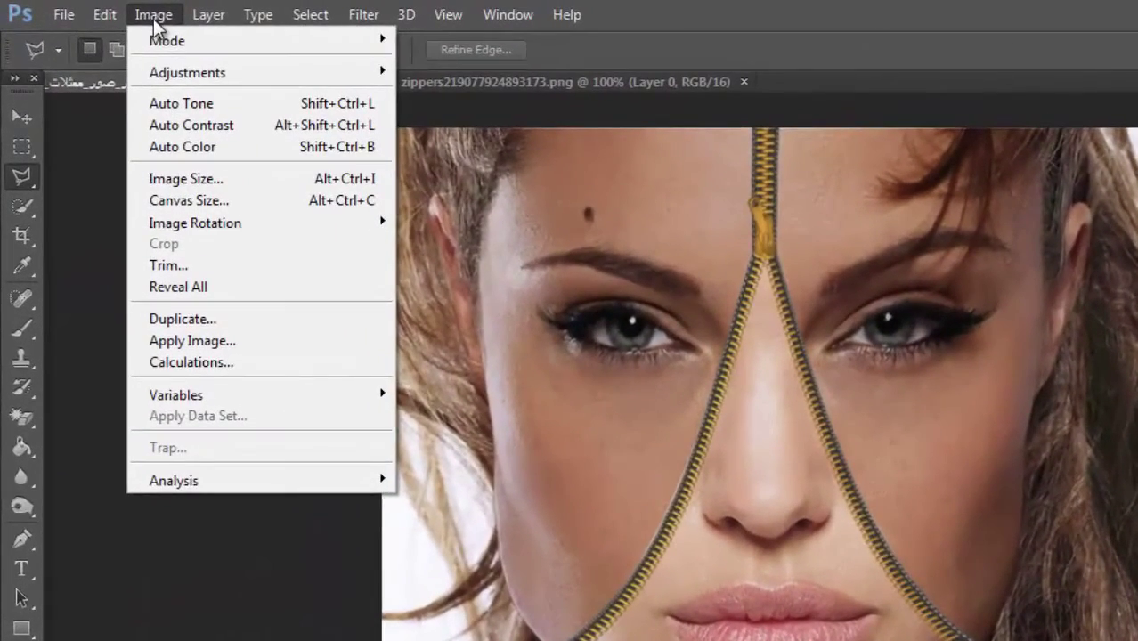
mouse_move(160, 75)
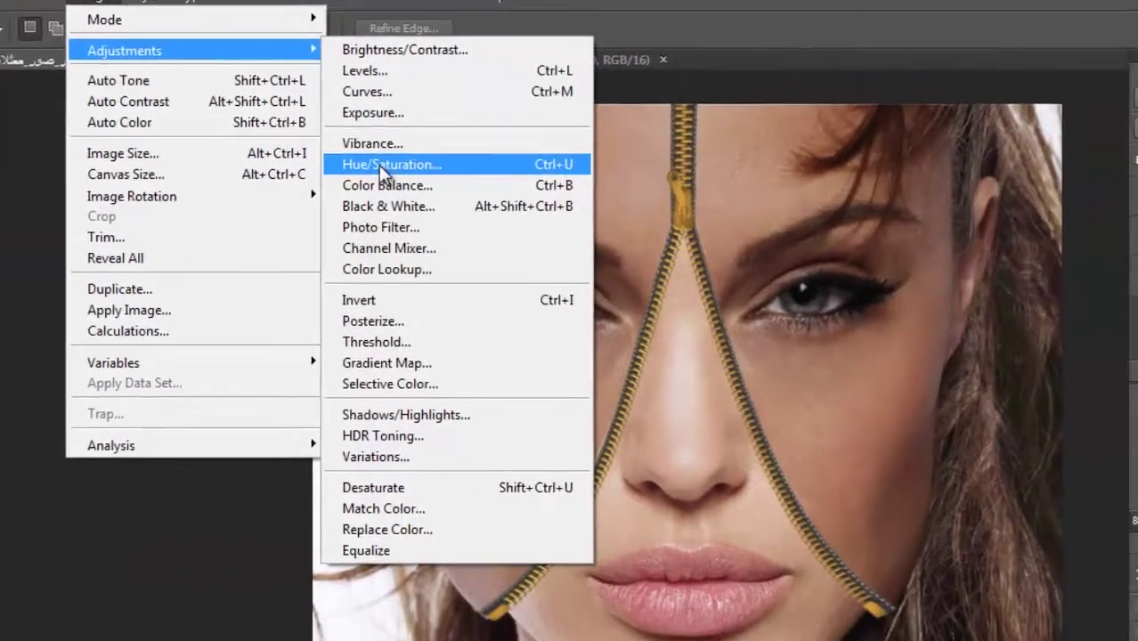
left_click(458, 190)
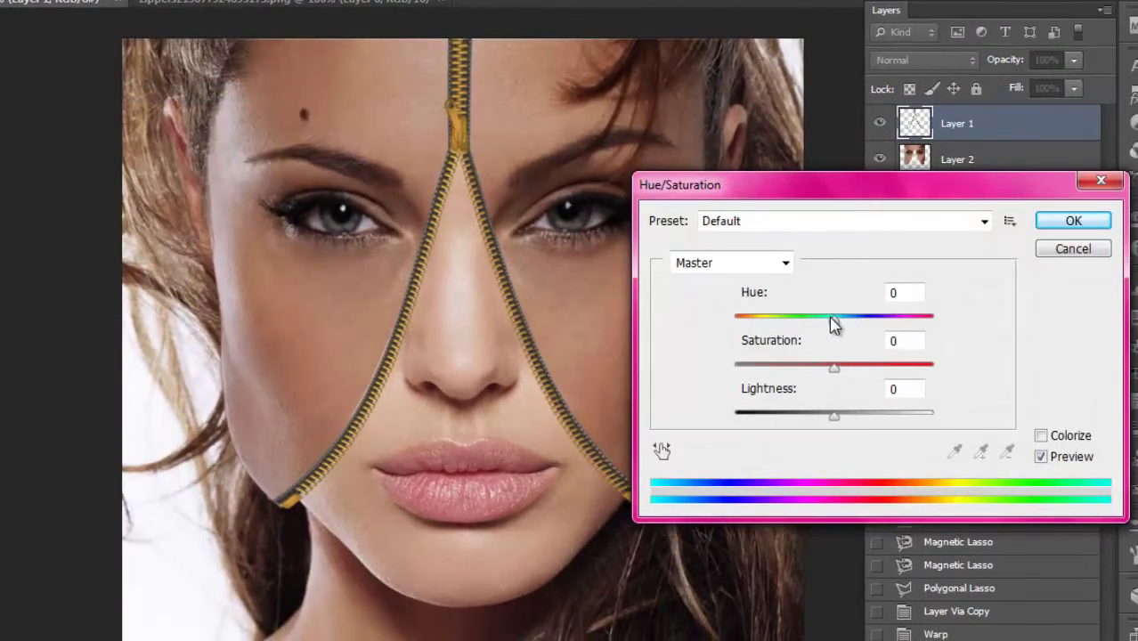
left_click_drag(833, 320, 787, 389)
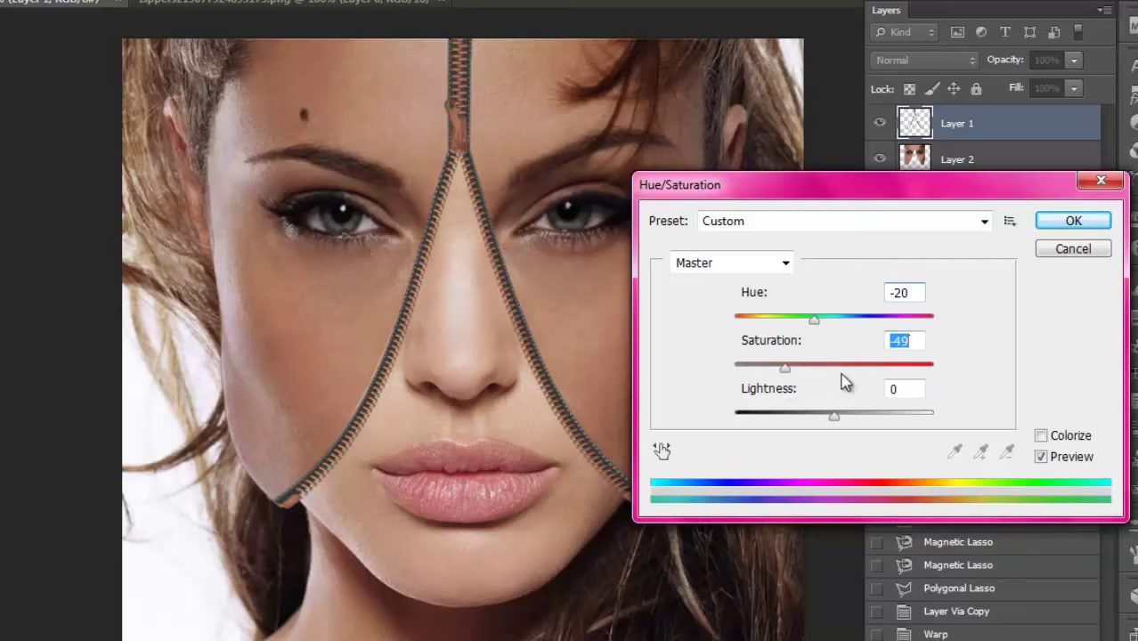
left_click(1054, 223)
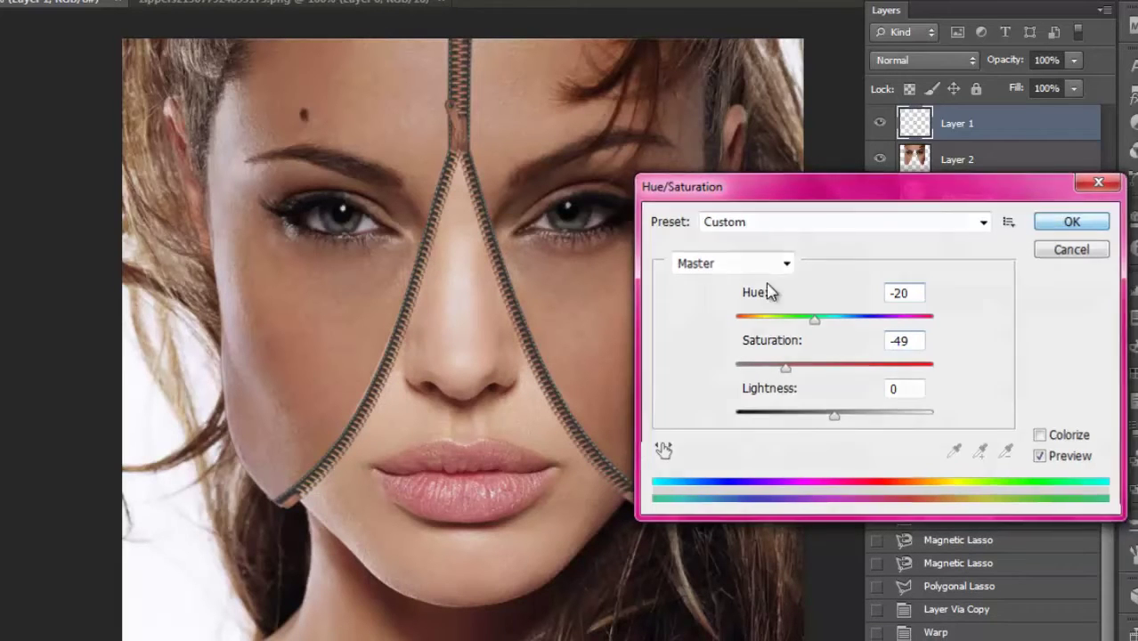
key("Return")
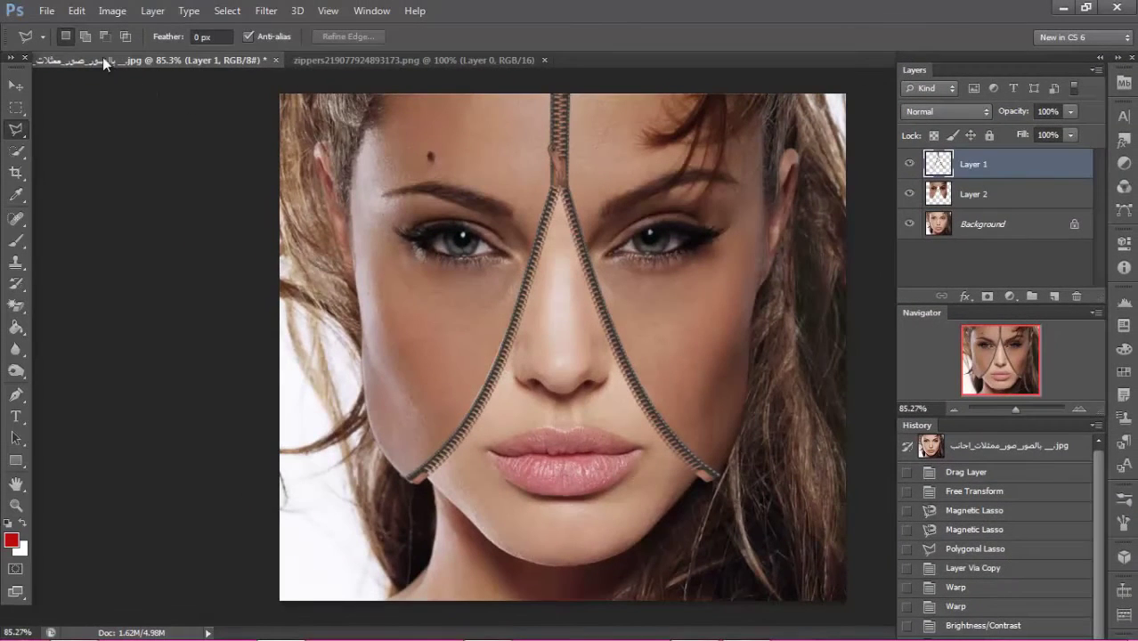
Warp the zipper on Layer 1 slightly, nudging its left leg and right edge outward over the skin edges, and apply the warp
left_click(77, 11)
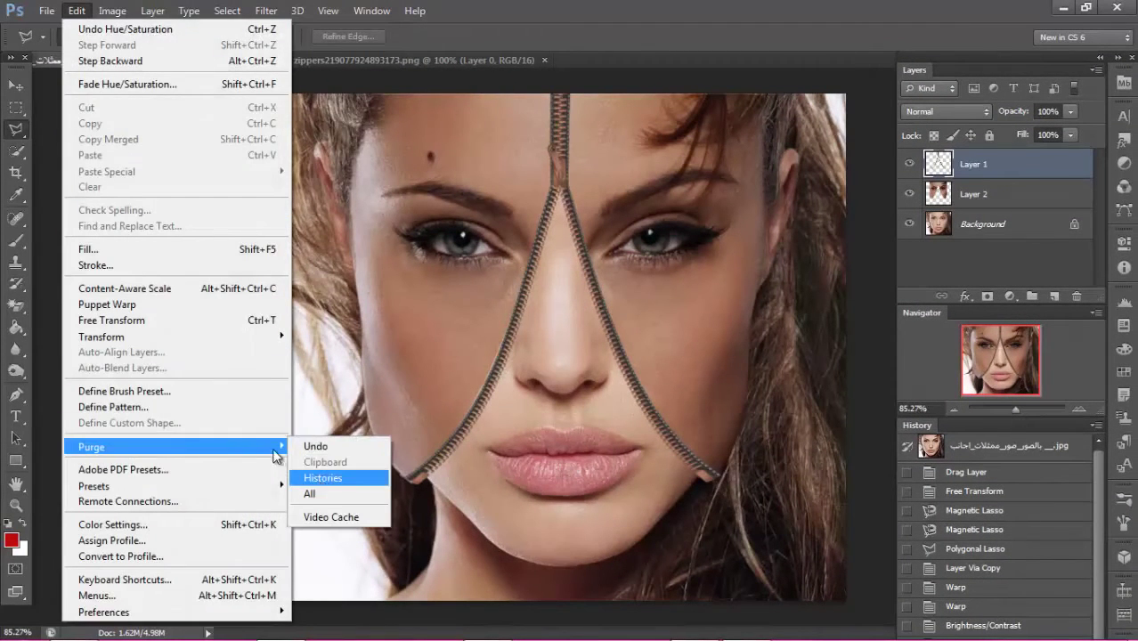
mouse_move(261, 338)
left_click(315, 439)
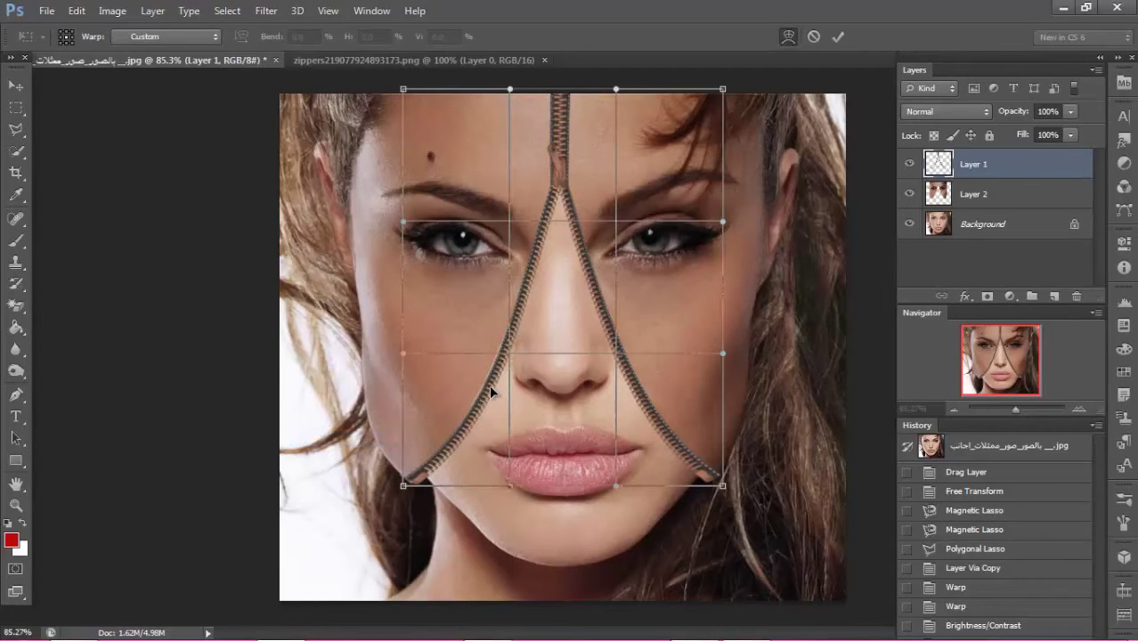
left_click_drag(490, 392, 483, 384)
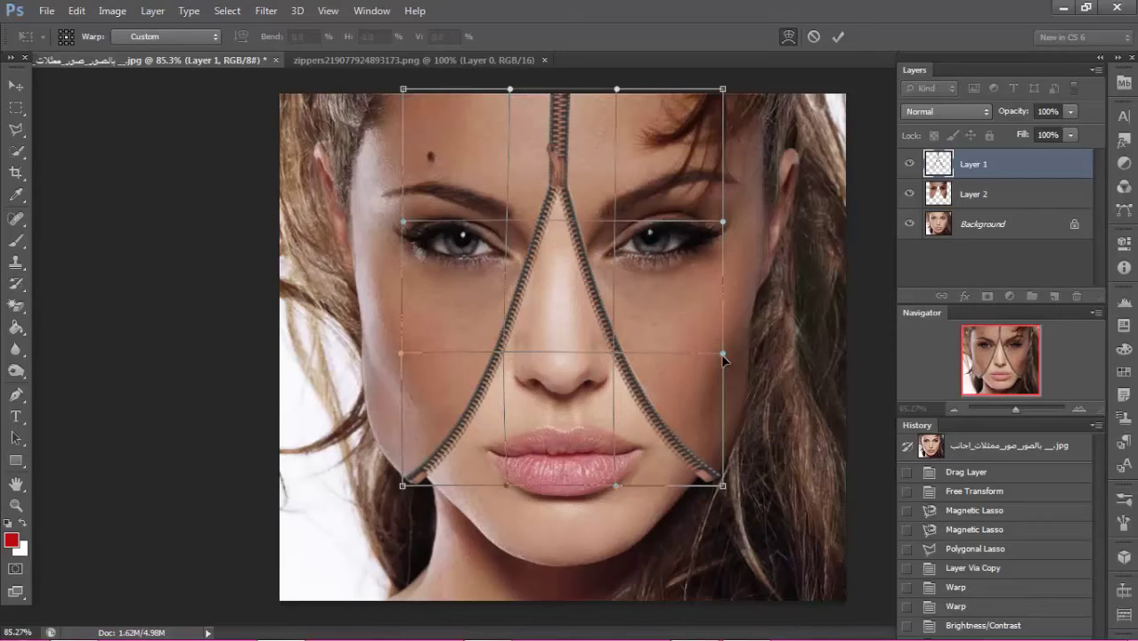
left_click_drag(723, 356, 726, 354)
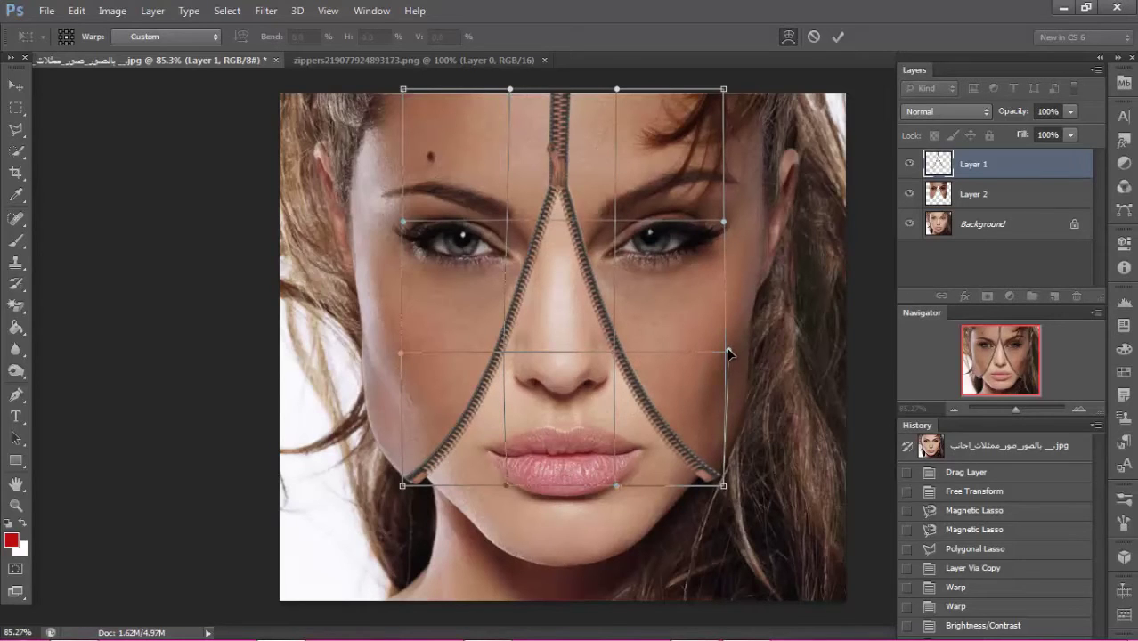
left_click(836, 39)
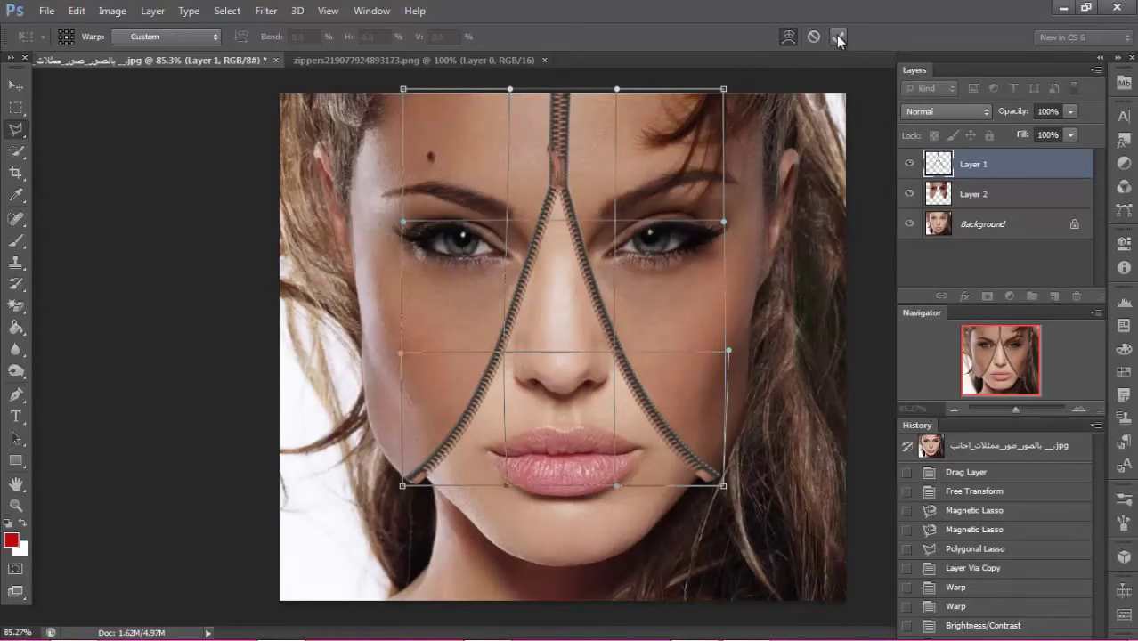
Add a drop shadow to the copied face on Layer 2 with angle 110°, distance 19 px, spread 10% and size 10 px
left_click(971, 196)
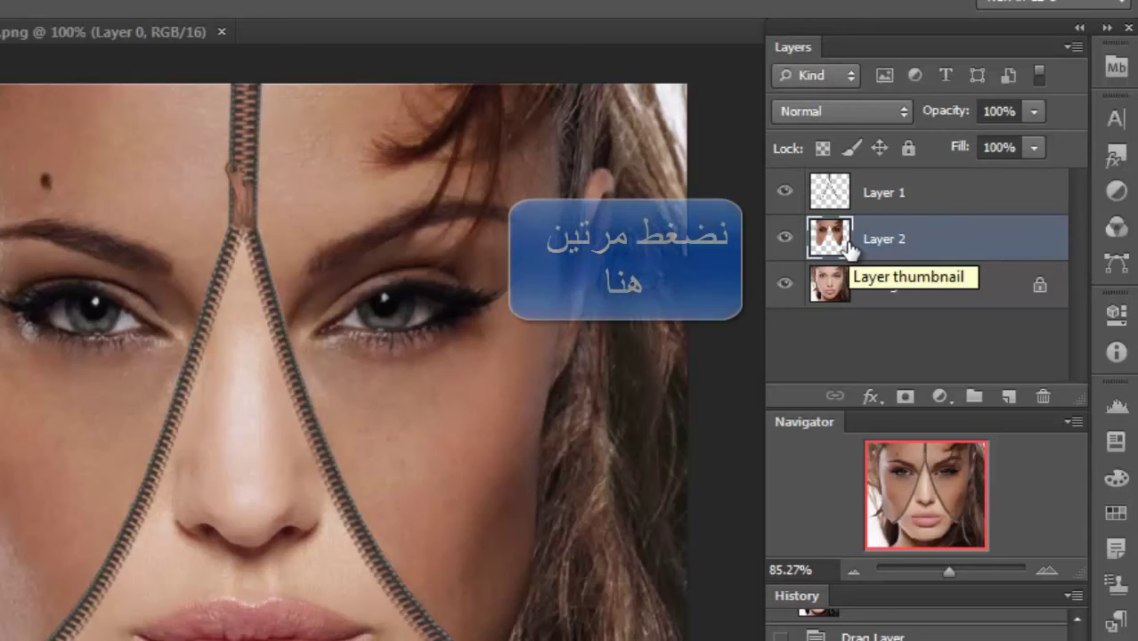
double_click(972, 241)
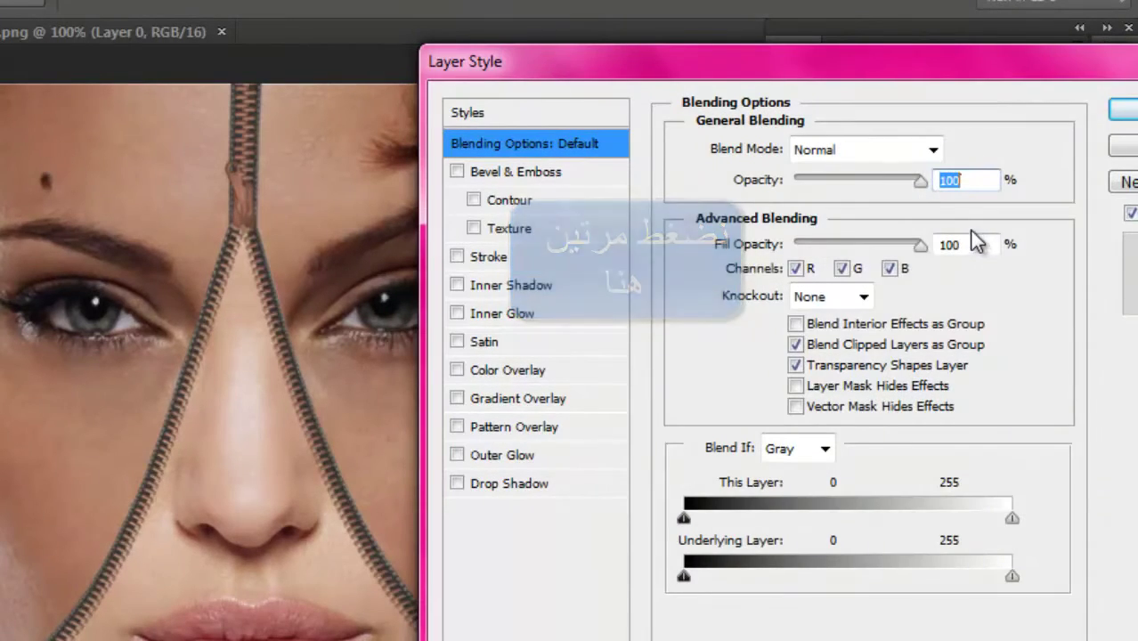
left_click(511, 486)
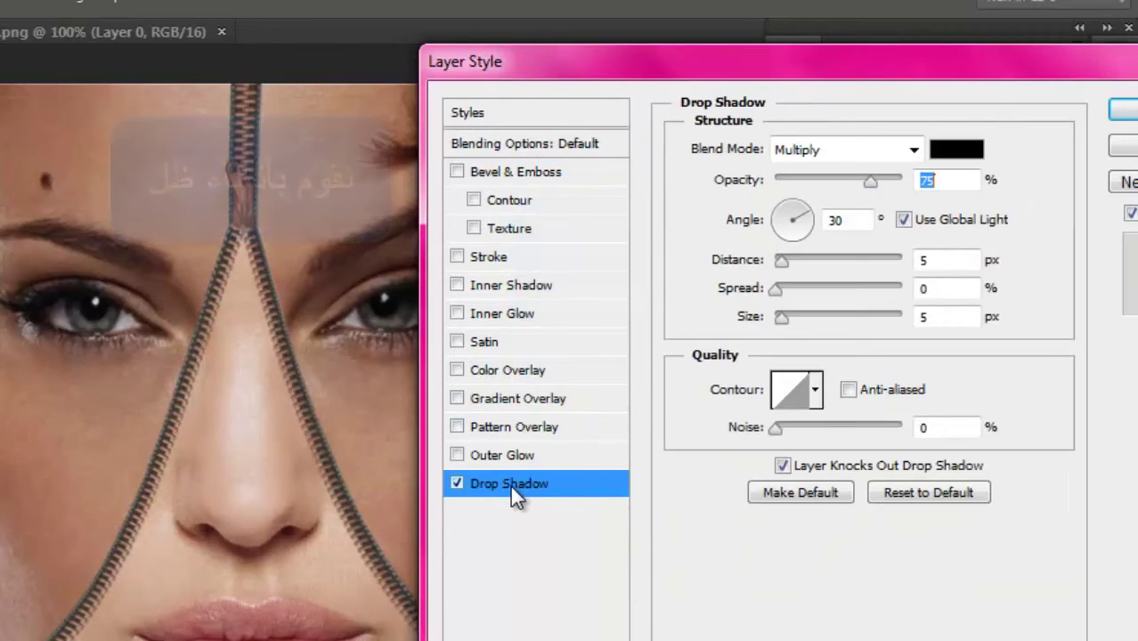
left_click(779, 207)
left_click_drag(780, 207, 787, 206)
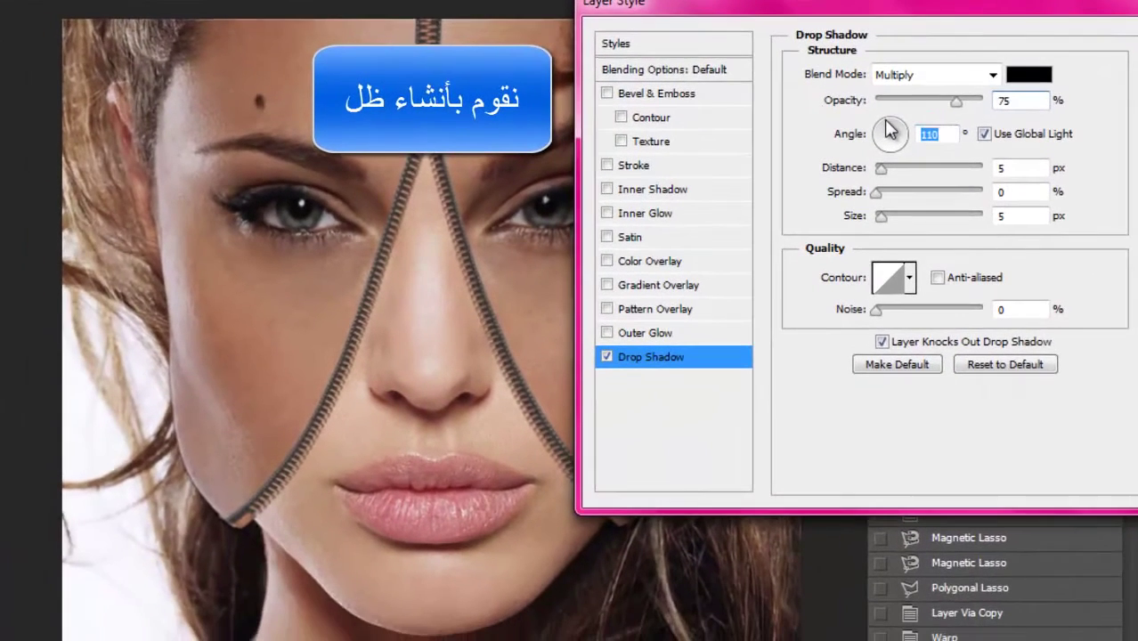
left_click_drag(881, 169, 899, 175)
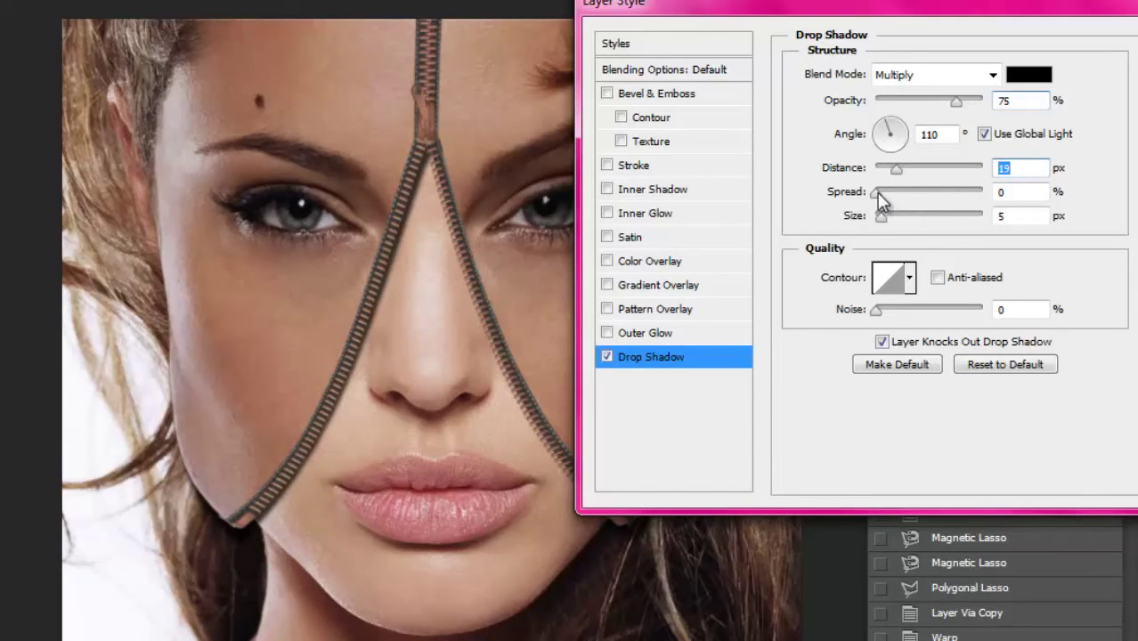
left_click_drag(876, 192, 886, 196)
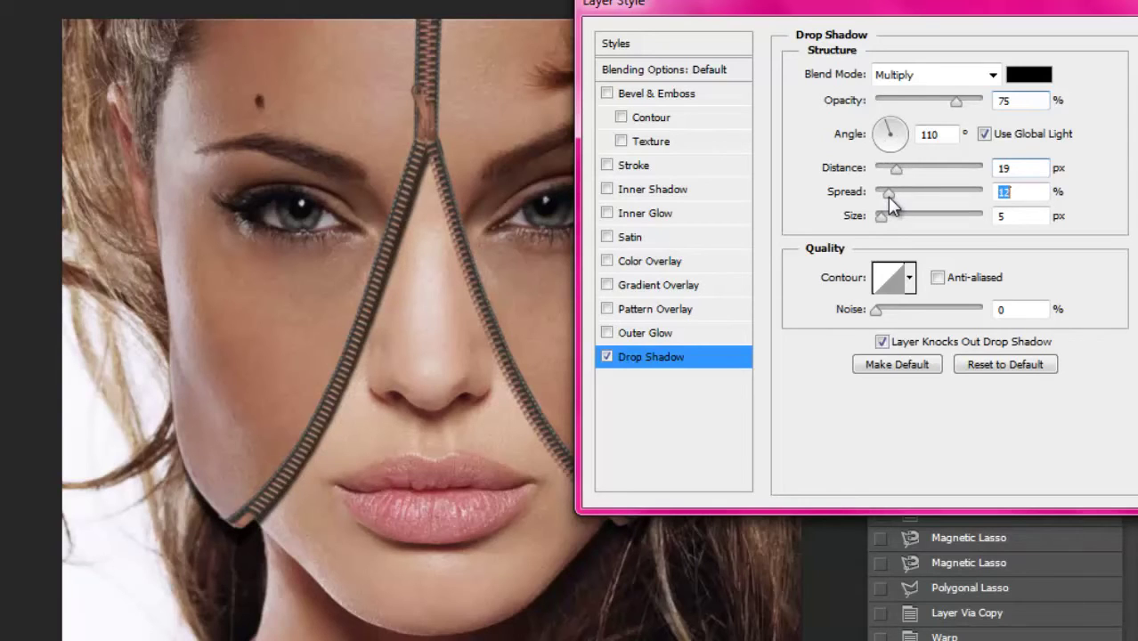
left_click_drag(886, 196, 886, 218)
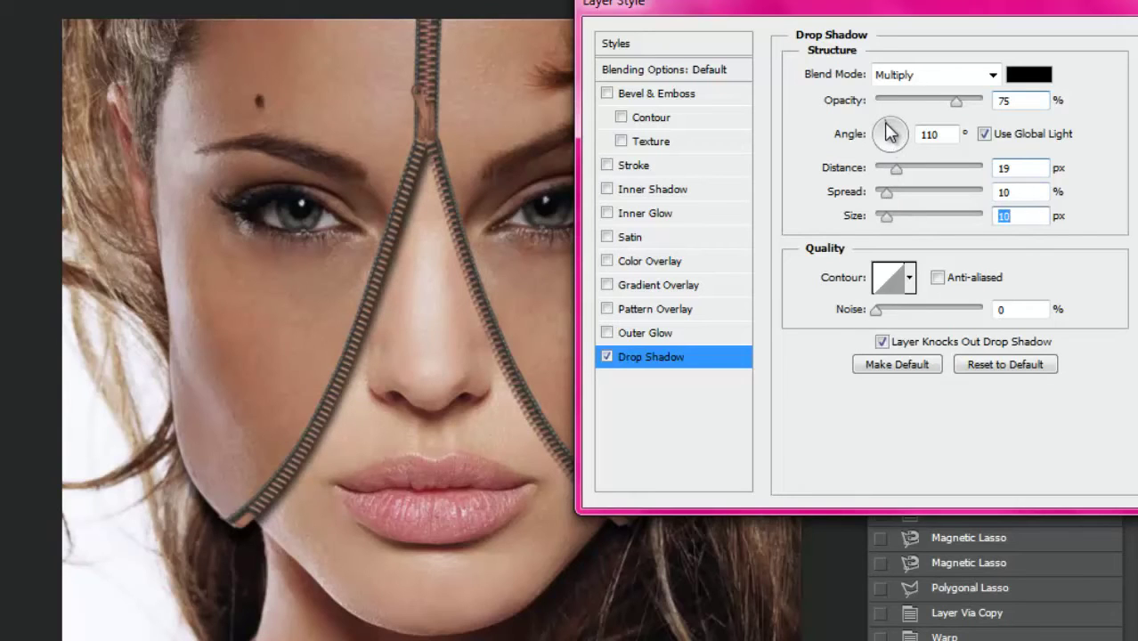
Refine Layer 2's drop shadow to angle 139°, distance 15 px, spread 2% and size 6 px, and apply it
left_click_drag(887, 124, 884, 127)
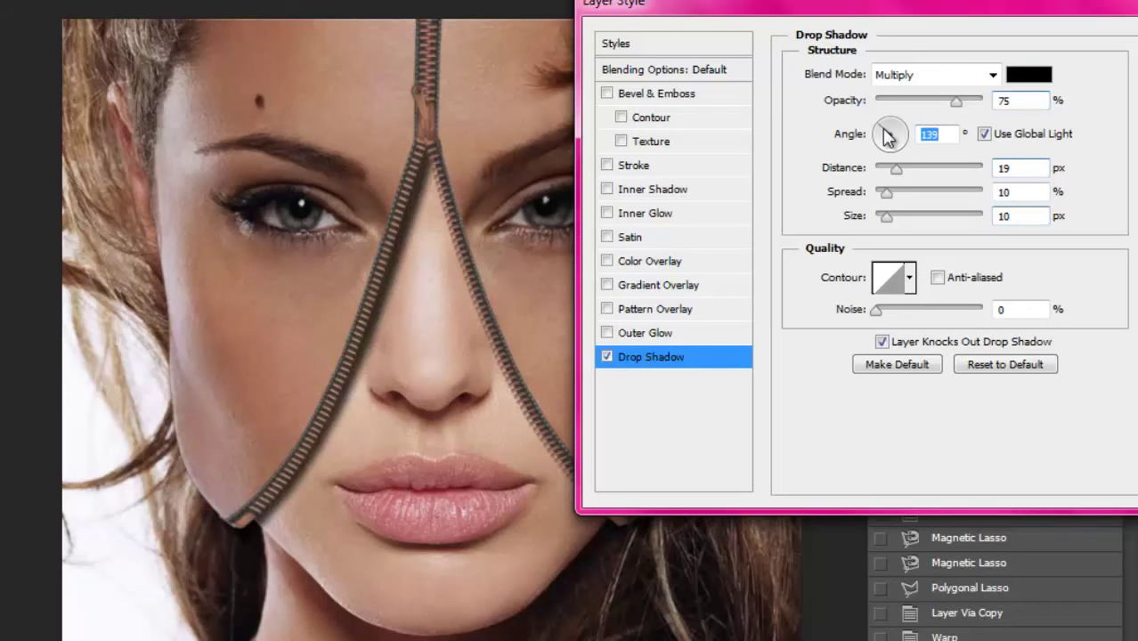
left_click(884, 194)
left_click_drag(879, 195, 891, 172)
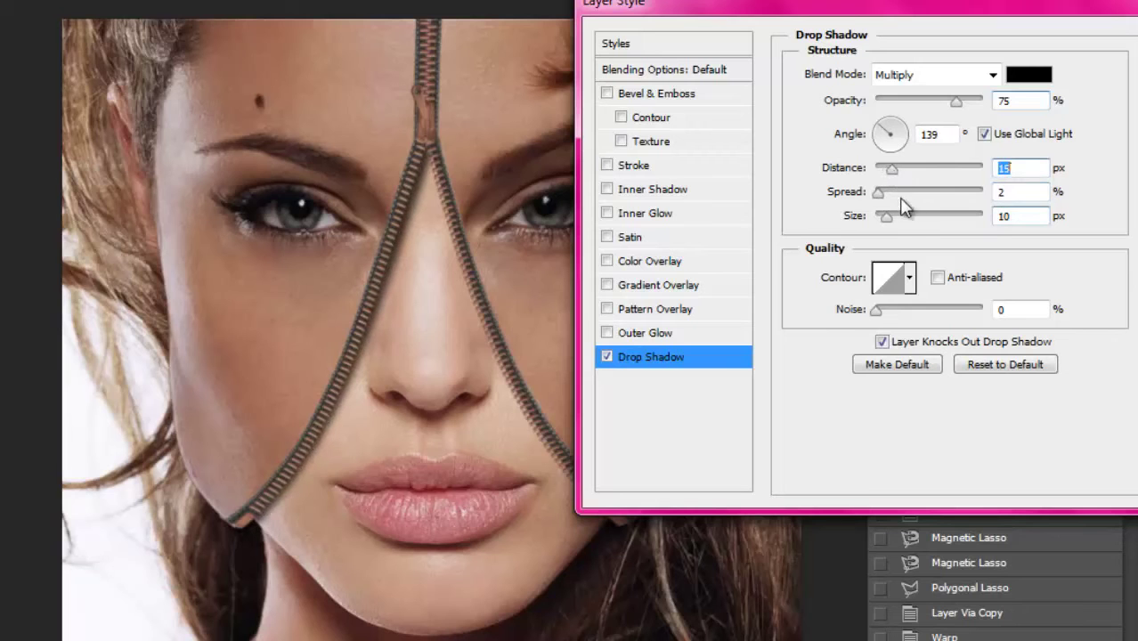
left_click_drag(886, 224, 882, 218)
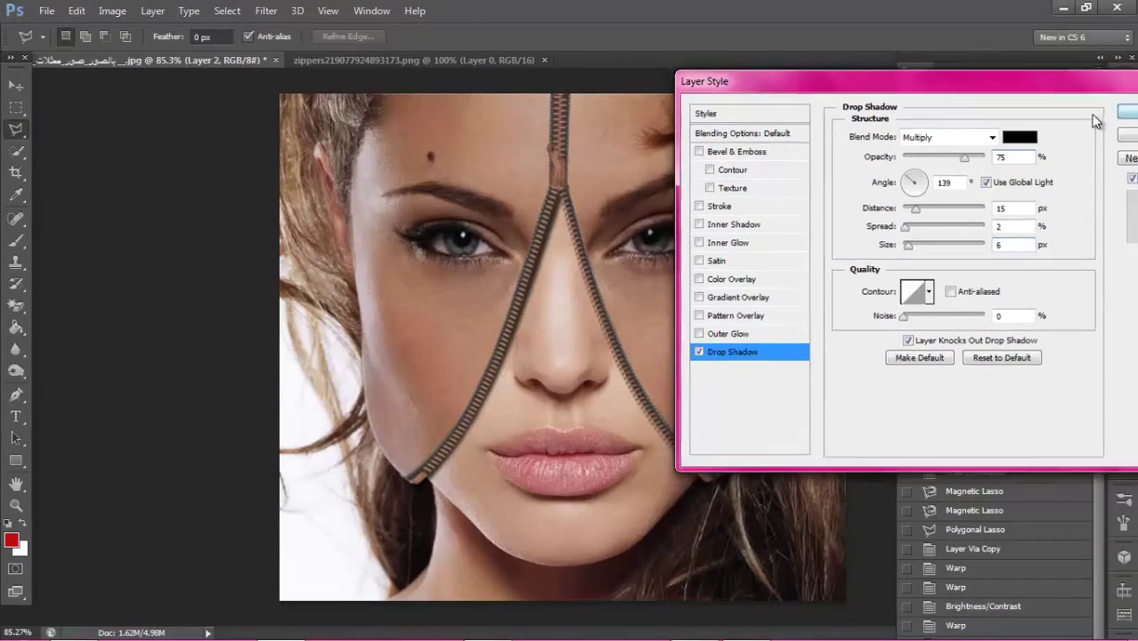
left_click(1123, 116)
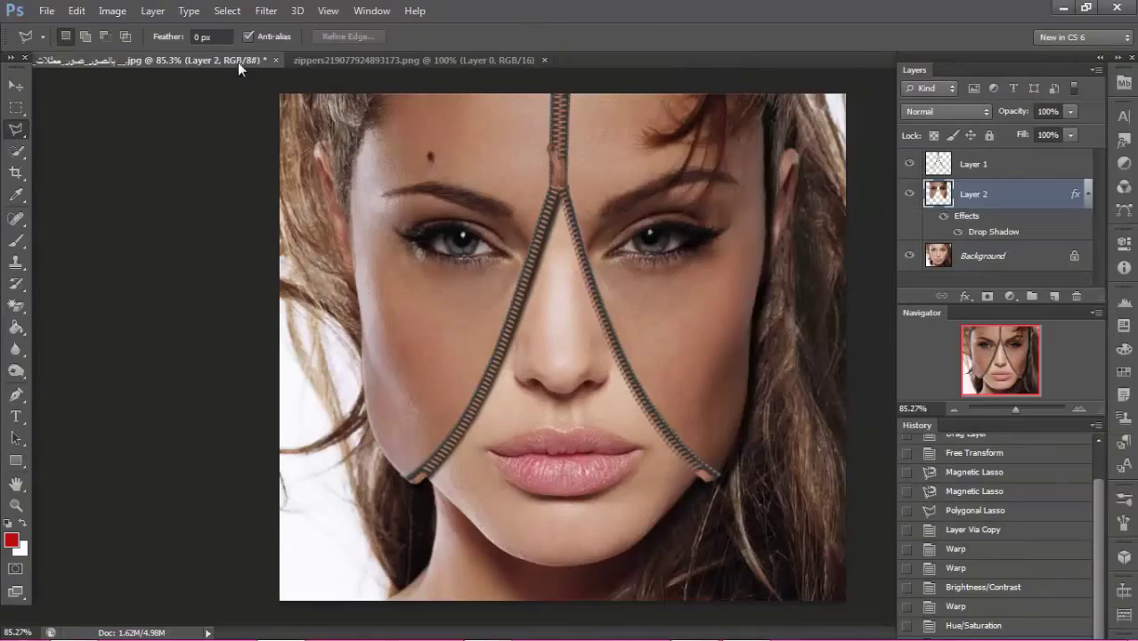
Deepen the copied face on Layer 2 with Levels, raising the black input level to about 21 and shifting the midtones darker
left_click(110, 11)
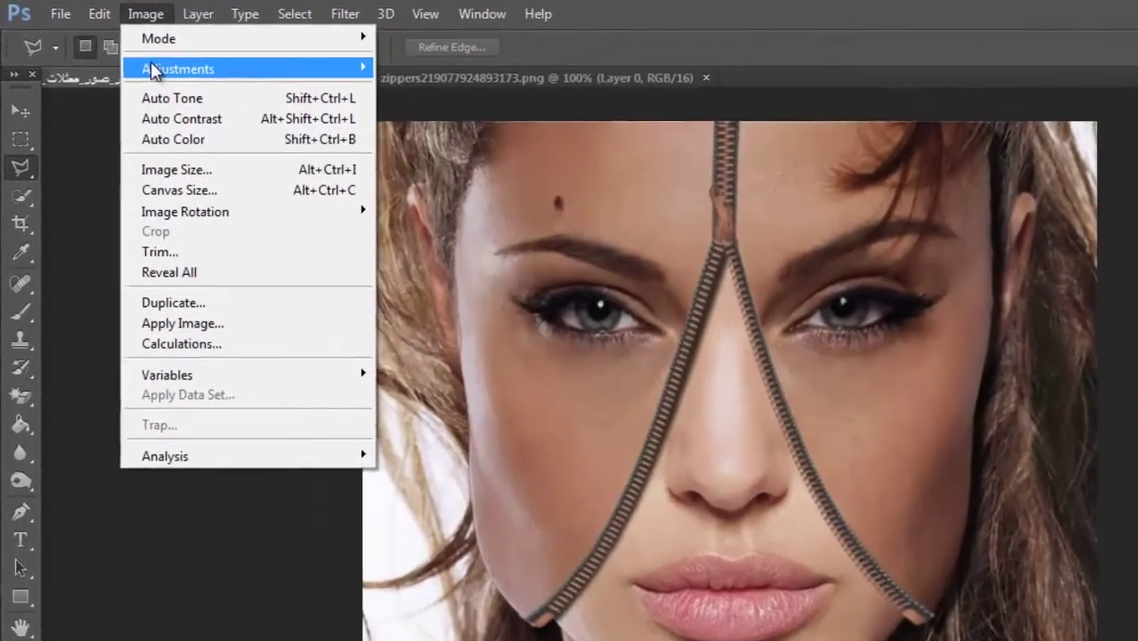
mouse_move(133, 59)
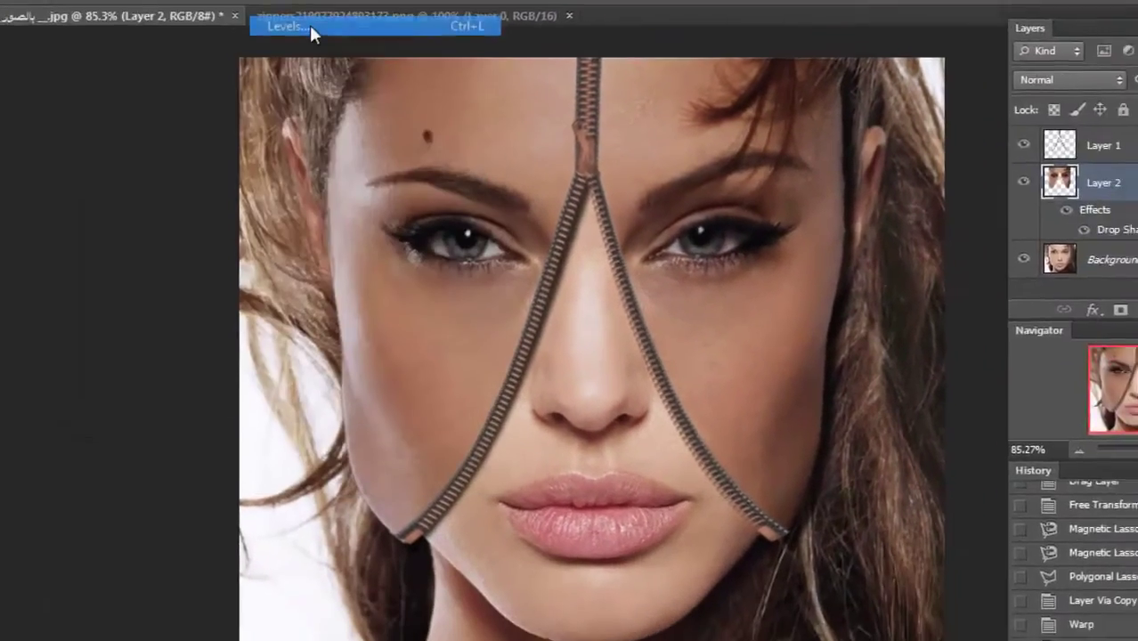
left_click(309, 25)
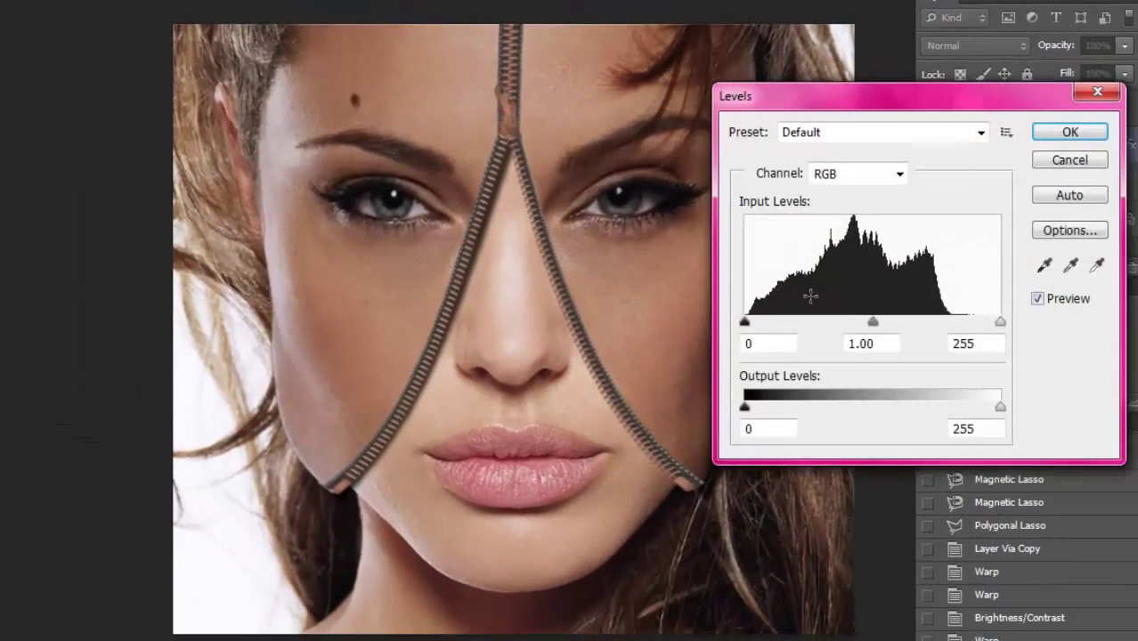
left_click_drag(839, 367, 860, 377)
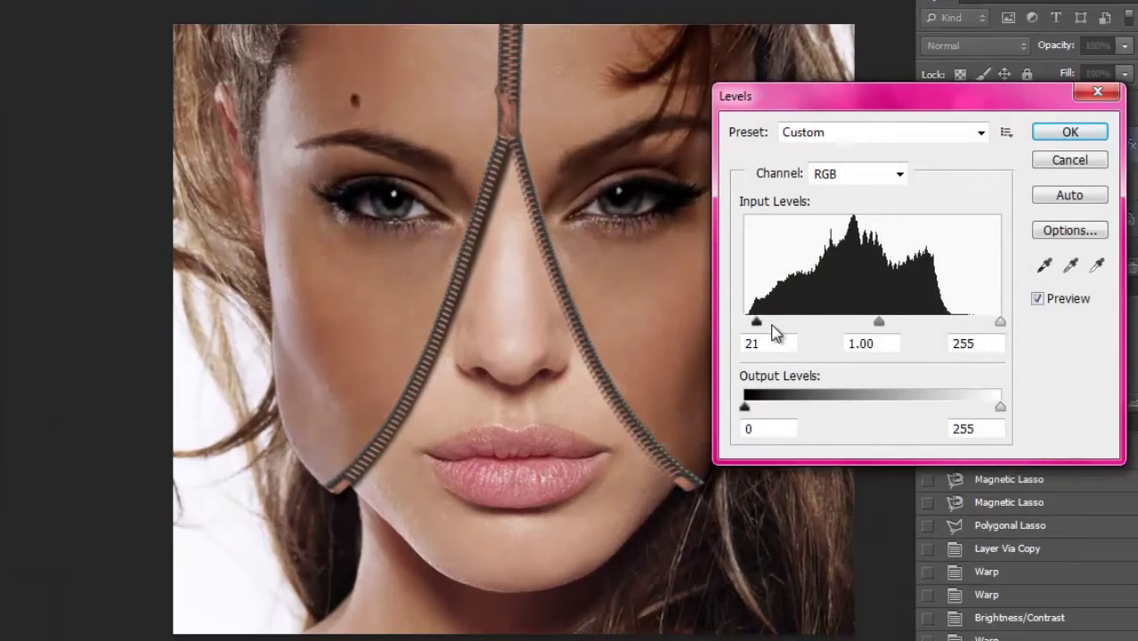
left_click_drag(773, 332, 759, 327)
mouse_move(878, 324)
left_mouse_down()
mouse_move(846, 325)
mouse_move(888, 337)
left_mouse_up()
left_click(1075, 139)
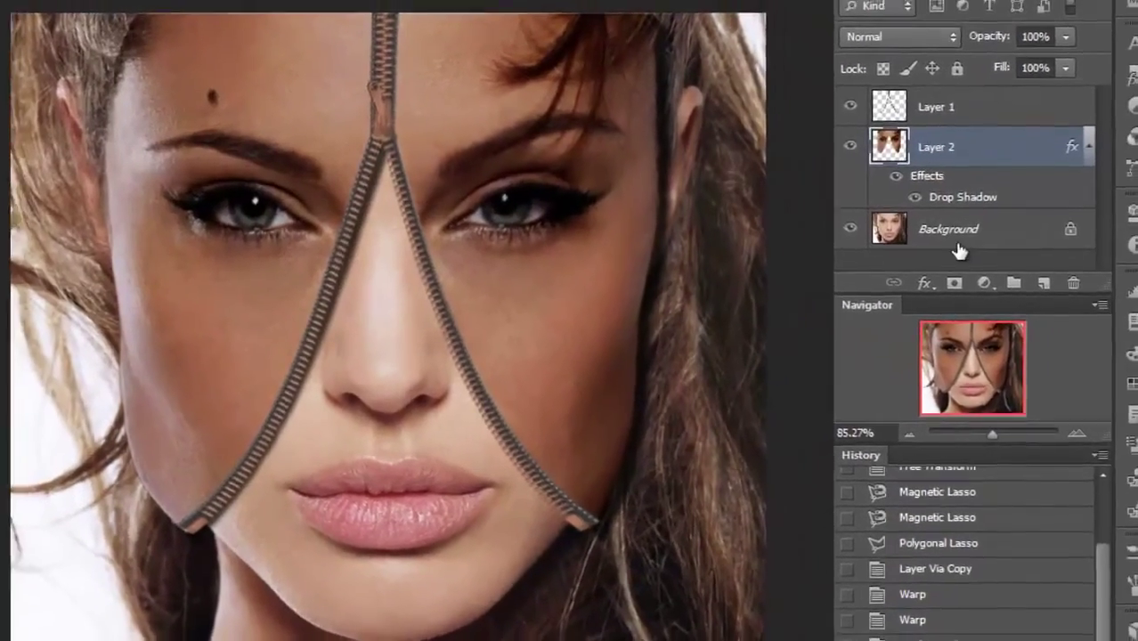
Darken the Background layer with Brightness/Contrast, using brightness -70 and contrast -5
left_click(1026, 225)
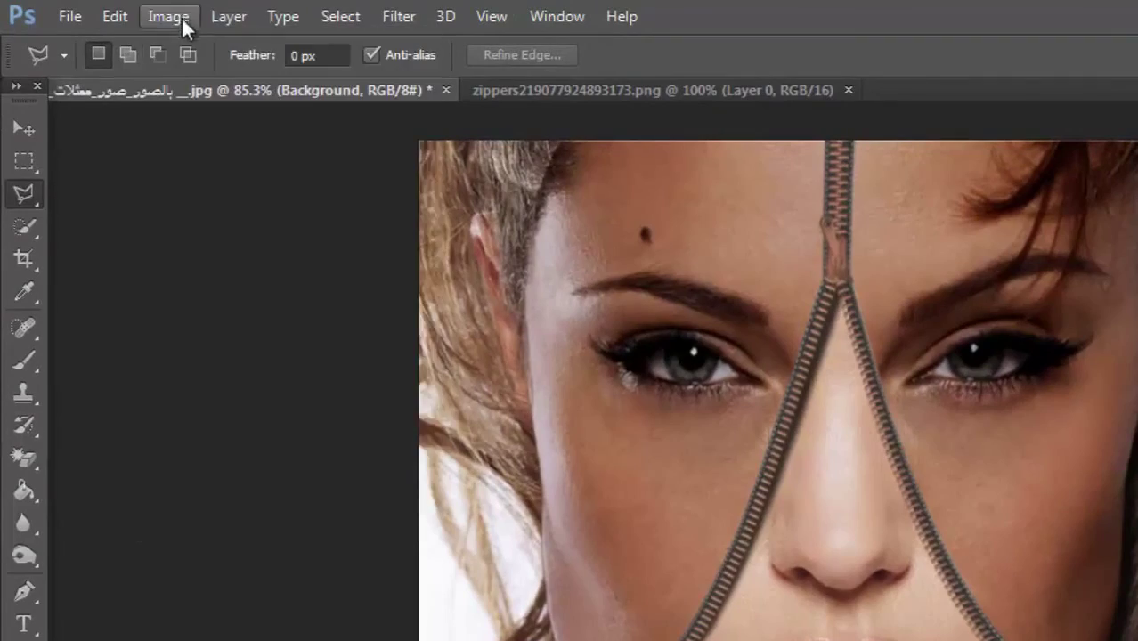
left_click(180, 18)
mouse_move(219, 82)
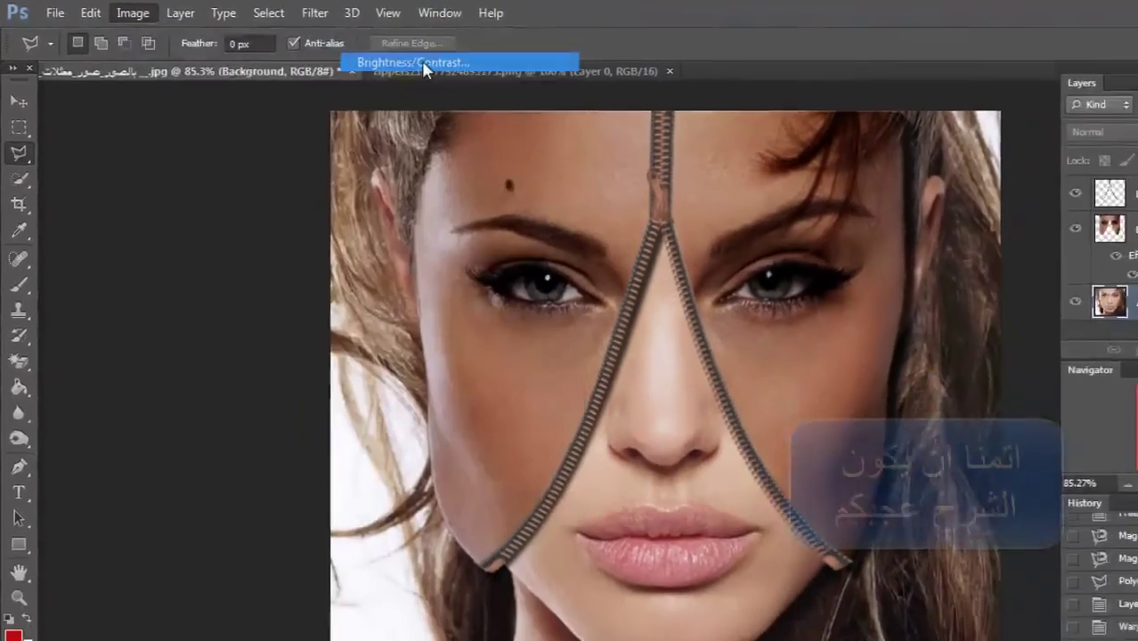
left_click(498, 77)
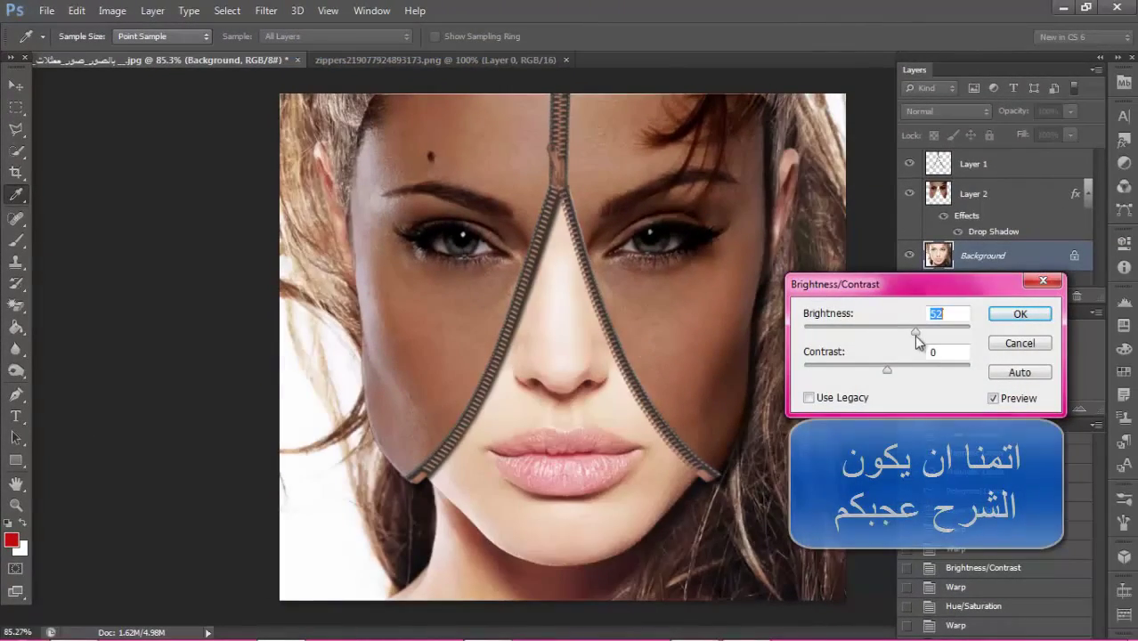
left_click_drag(883, 332, 855, 349)
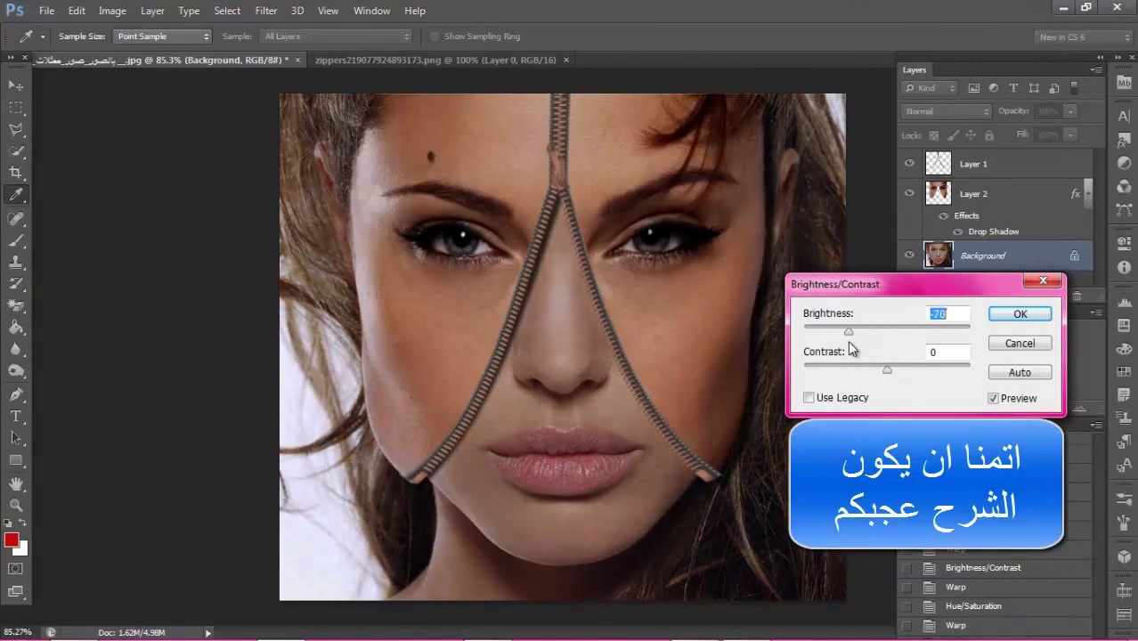
left_click_drag(918, 372, 922, 372)
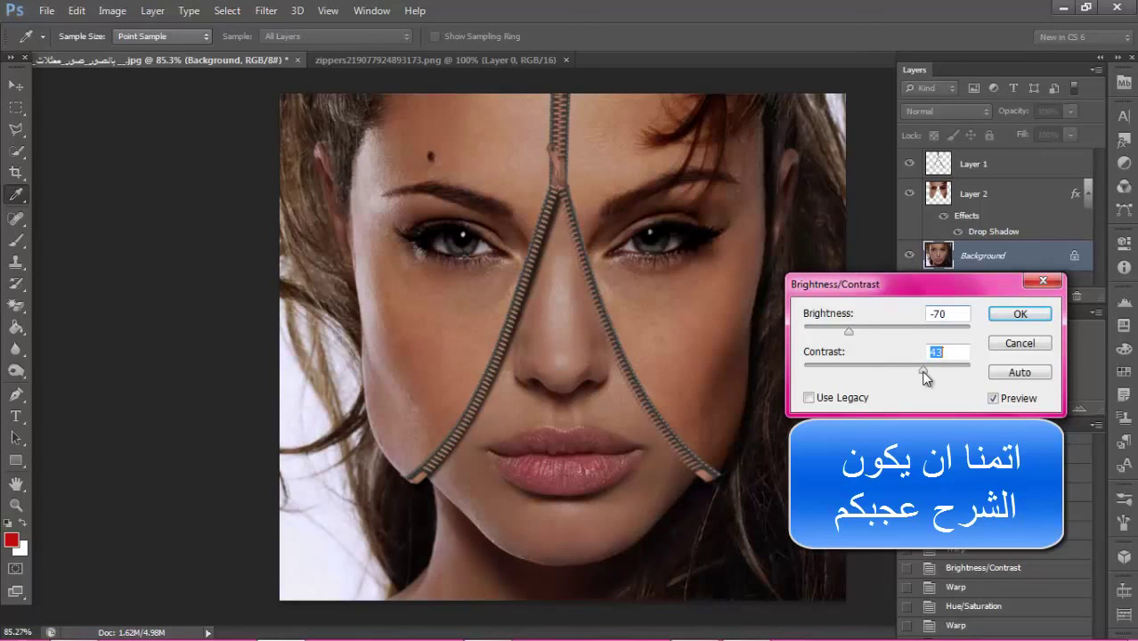
left_click_drag(902, 369, 880, 383)
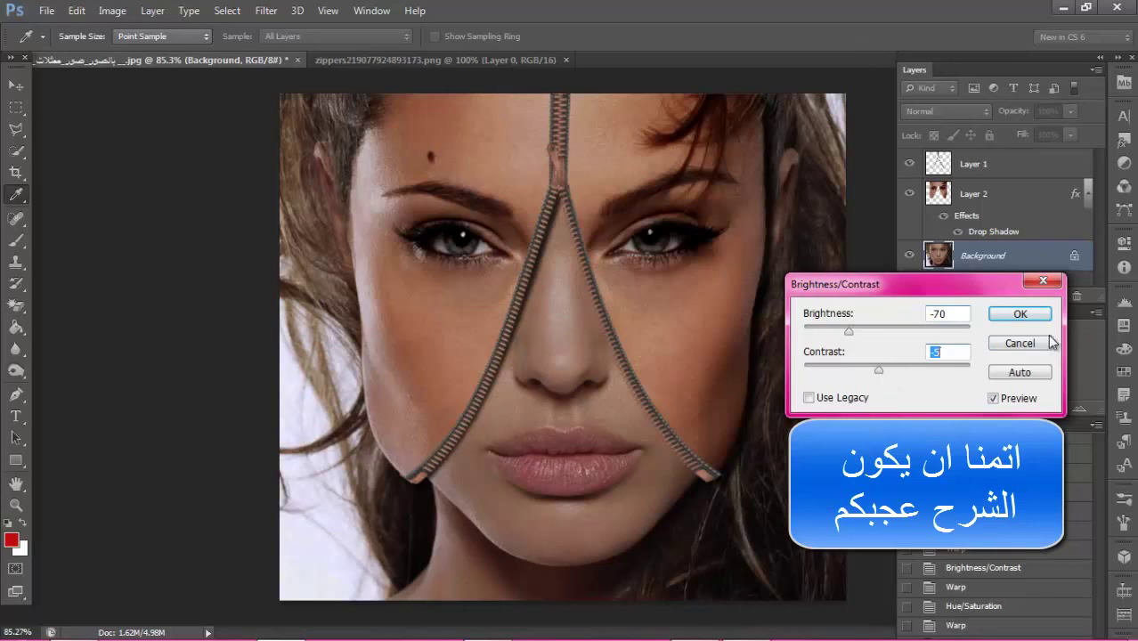
left_click(1021, 314)
key("l")
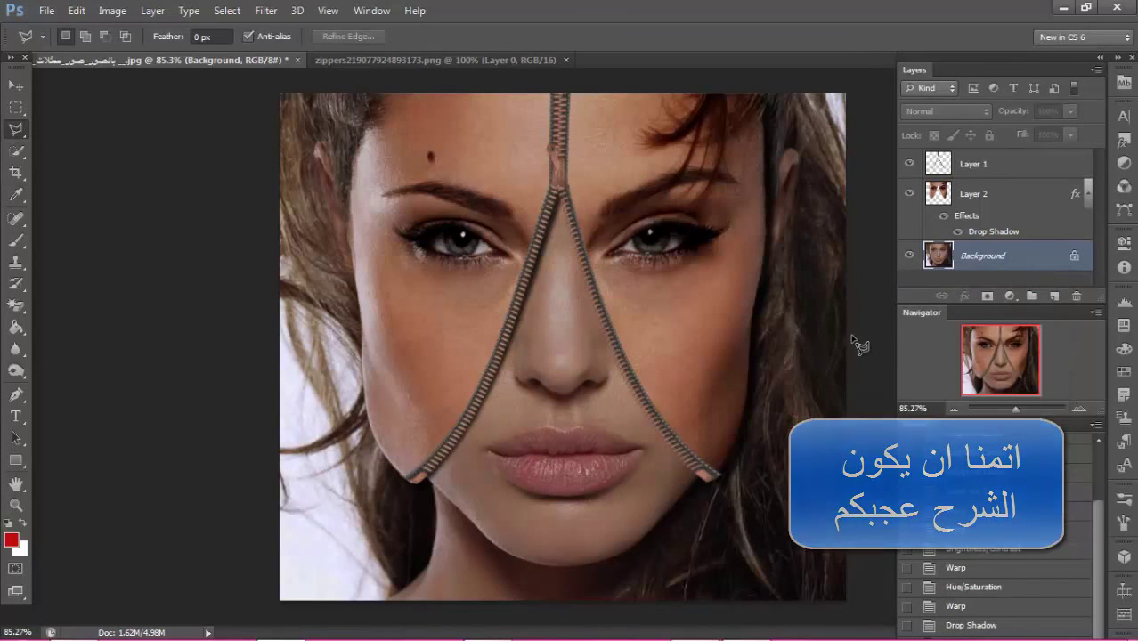